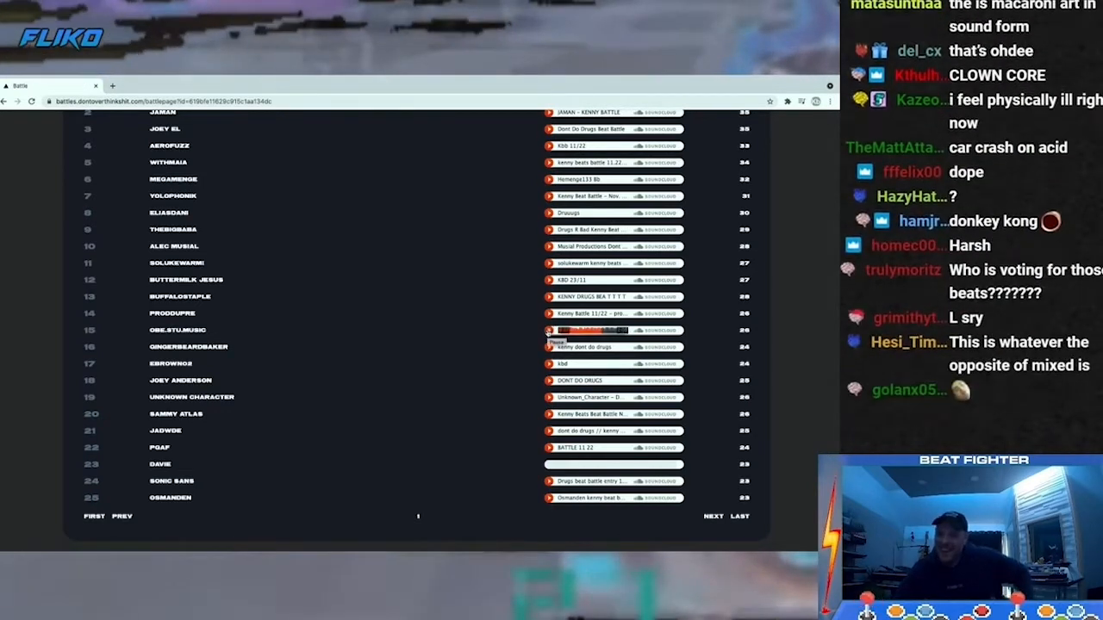
- Toggle playback of the SoundCloud beat in row 15 of the battle list
{"action": "left_click", "coordinate": [548, 331]}
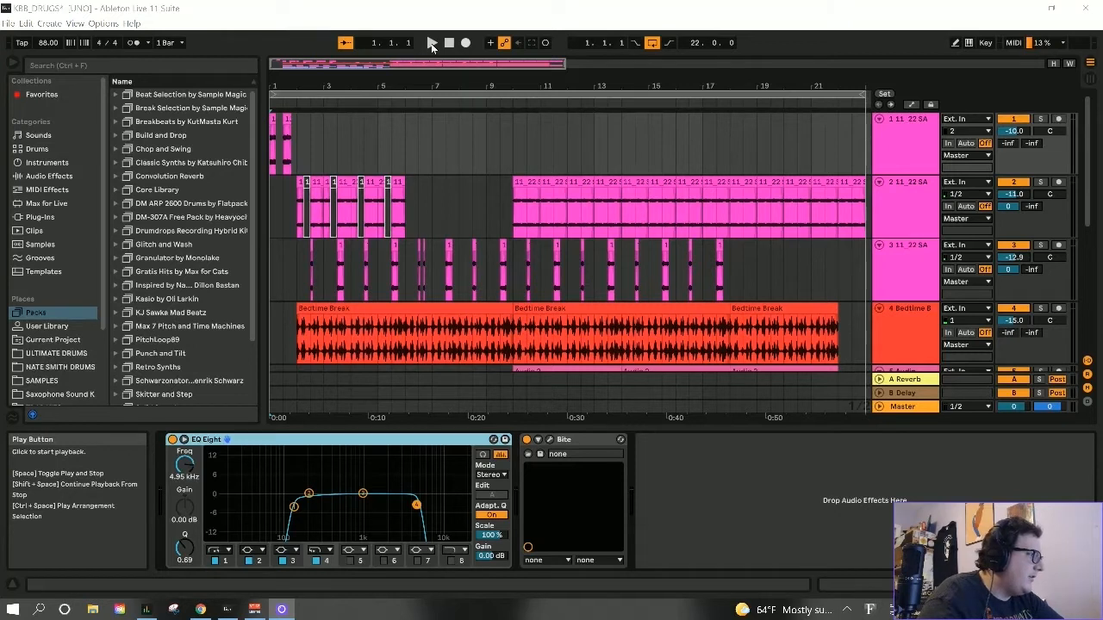
- In Ableton Live, solo track 1 to audition its opening clips, and view the settings of its Bite plug-in
{"action": "left_click", "coordinate": [1040, 119]}
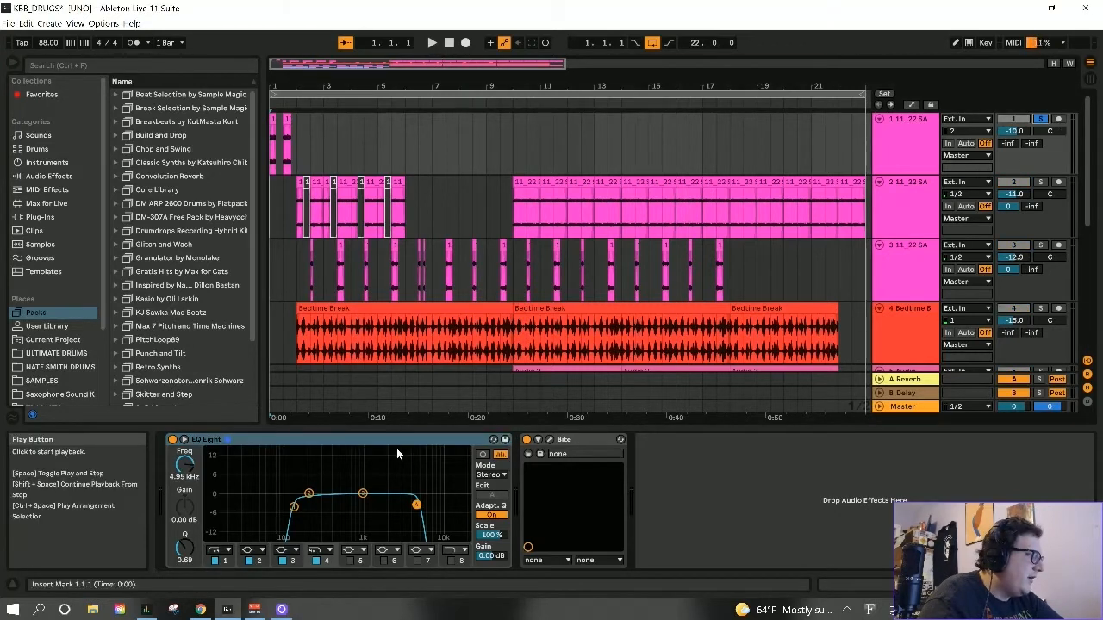
{"action": "left_click", "coordinate": [432, 43]}
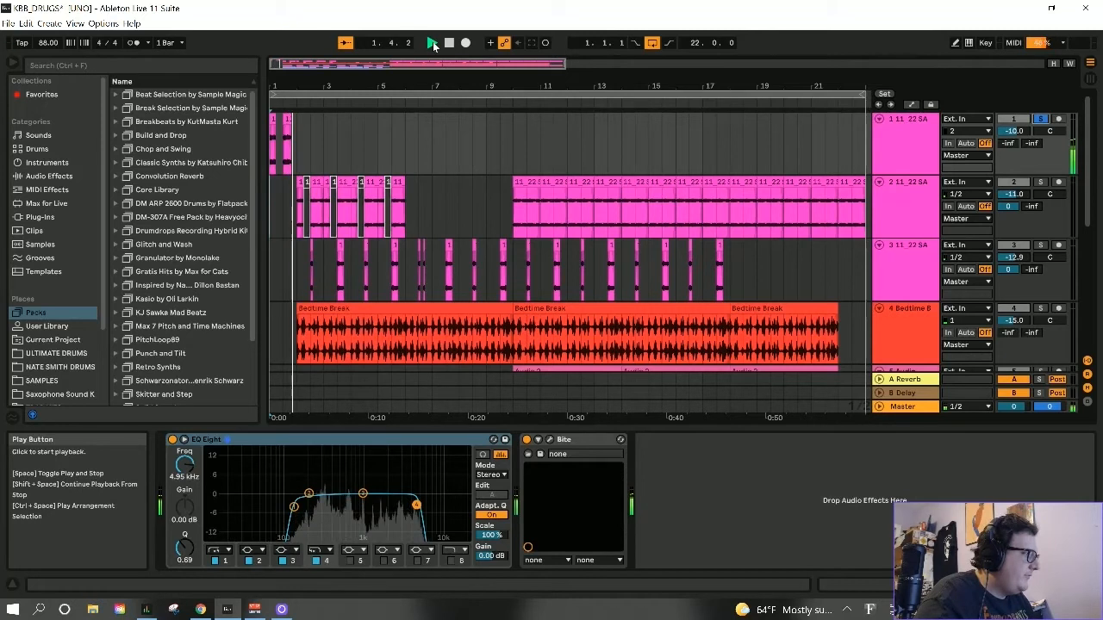
{"action": "key", "text": "space"}
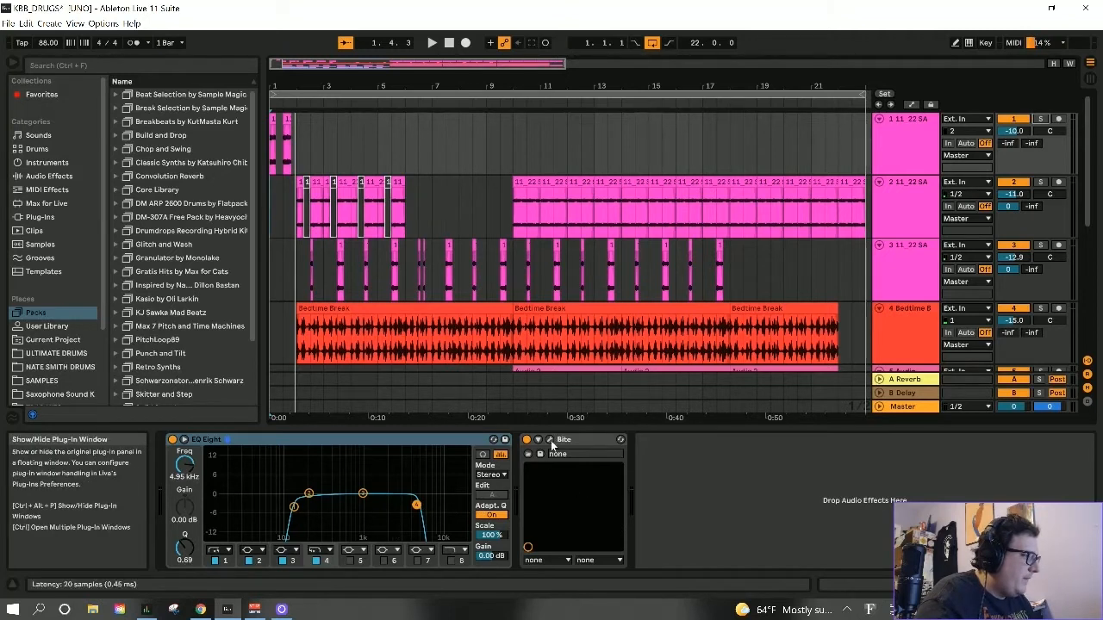
{"action": "left_click", "coordinate": [552, 442]}
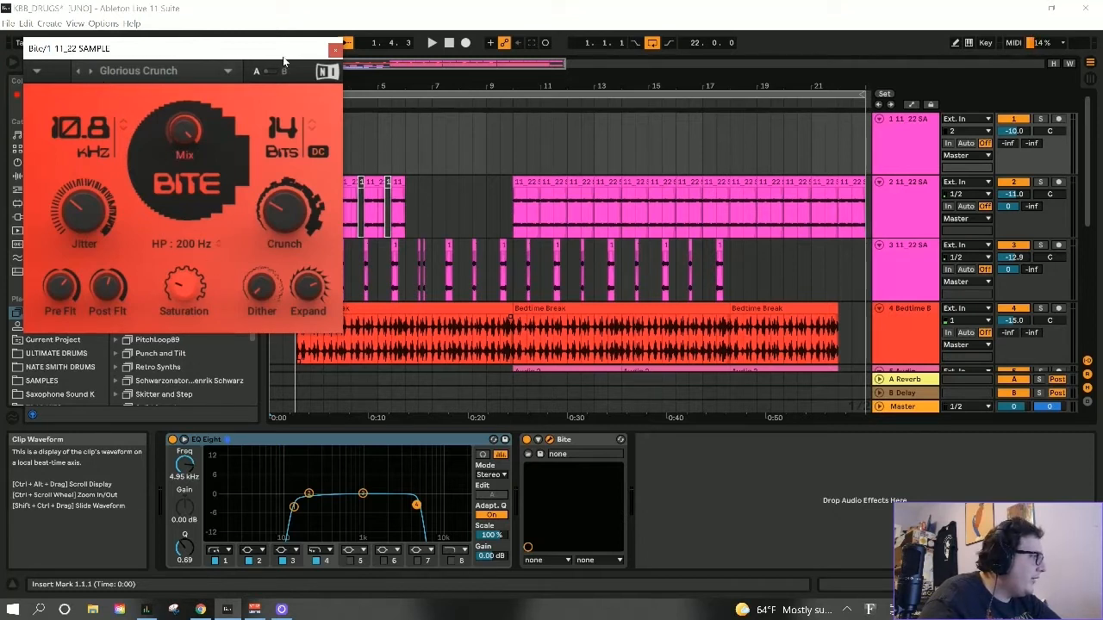
{"action": "left_click", "coordinate": [335, 50]}
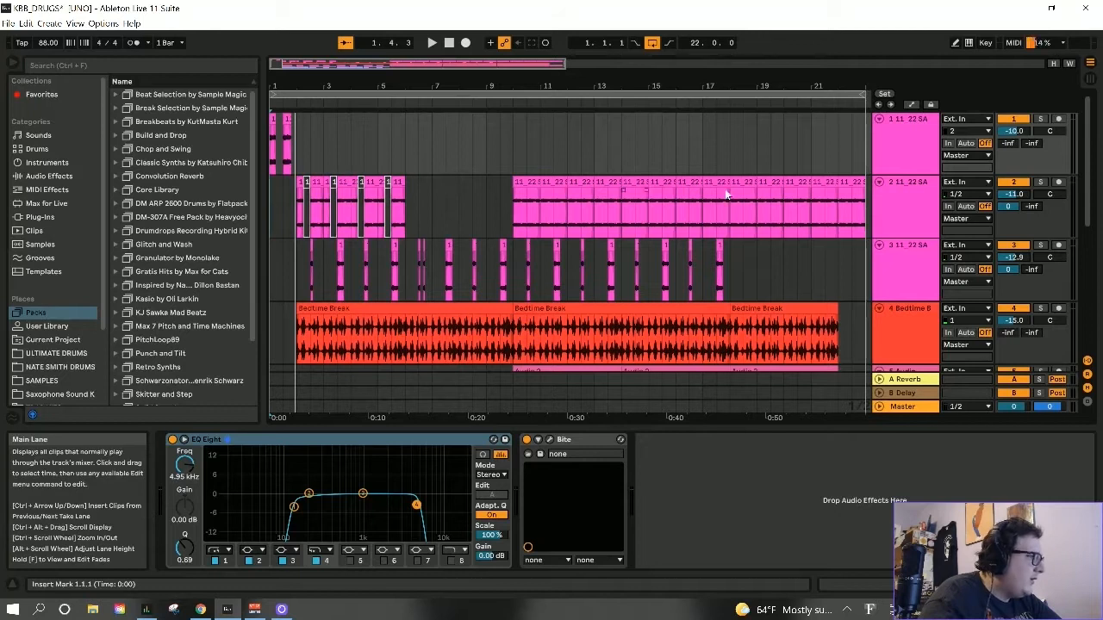
- Solo track 2, select its first clip at bar 2, and view the track's notes in the Melodyne plug-in
{"action": "left_click", "coordinate": [1041, 182]}
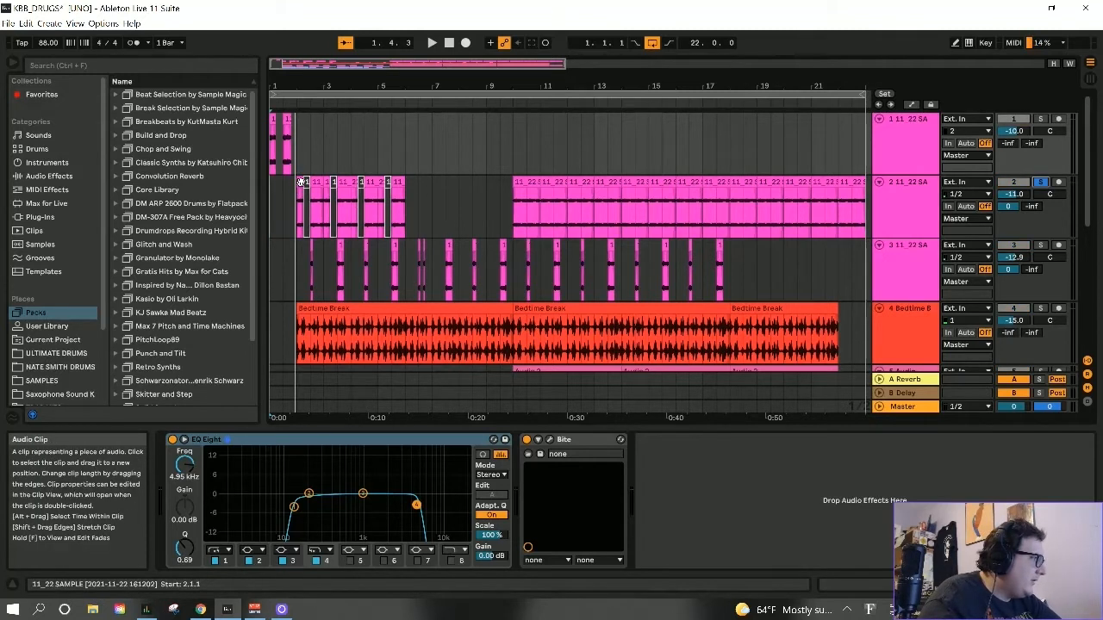
{"action": "left_click", "coordinate": [300, 207]}
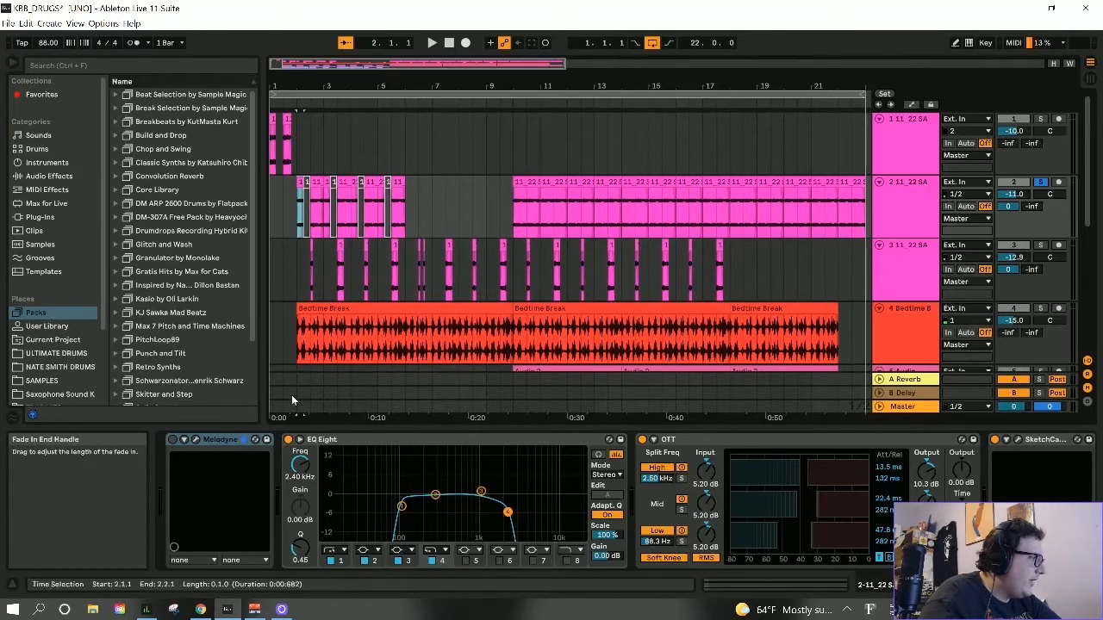
{"action": "left_click", "coordinate": [197, 440]}
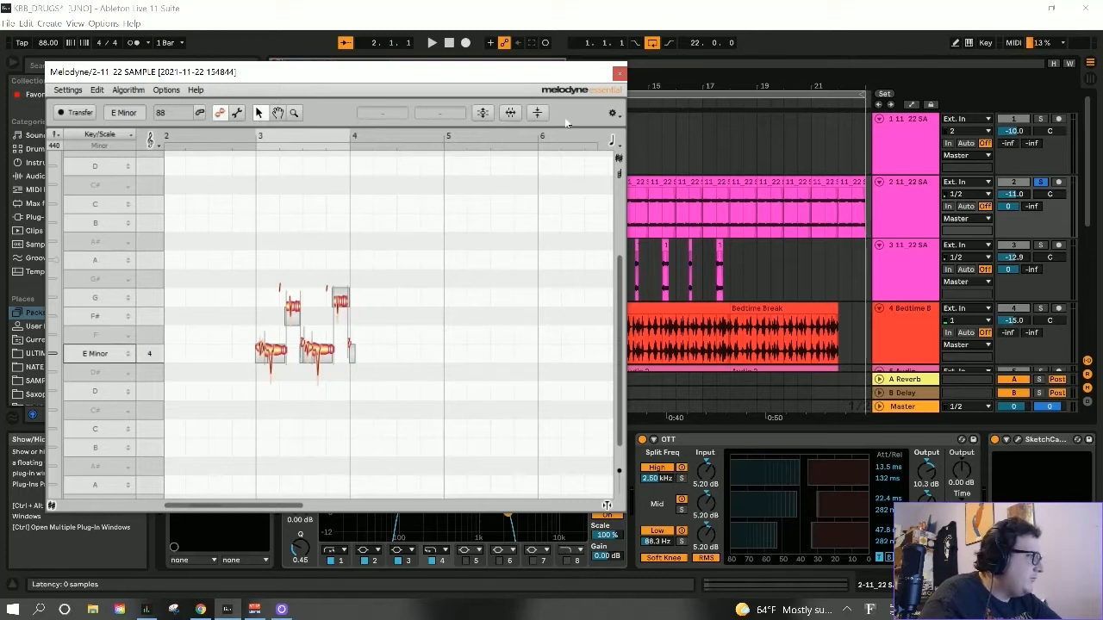
{"action": "left_click", "coordinate": [619, 75]}
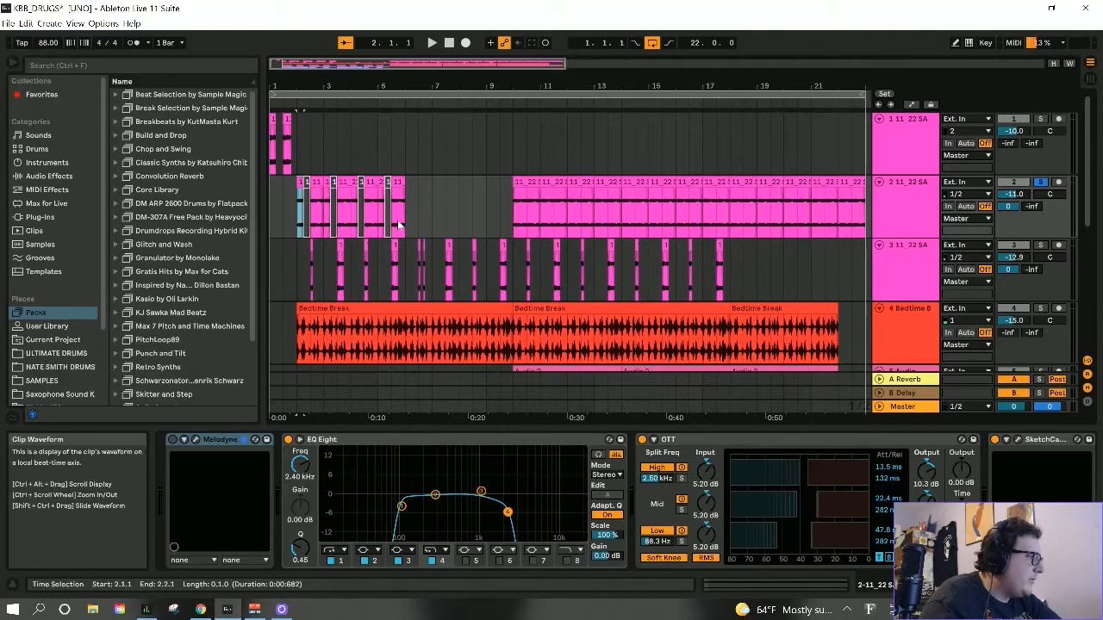
- Inspect the clip settings of track 2's first clip, and audition the soloed track from bar 2
{"action": "left_click", "coordinate": [311, 191]}
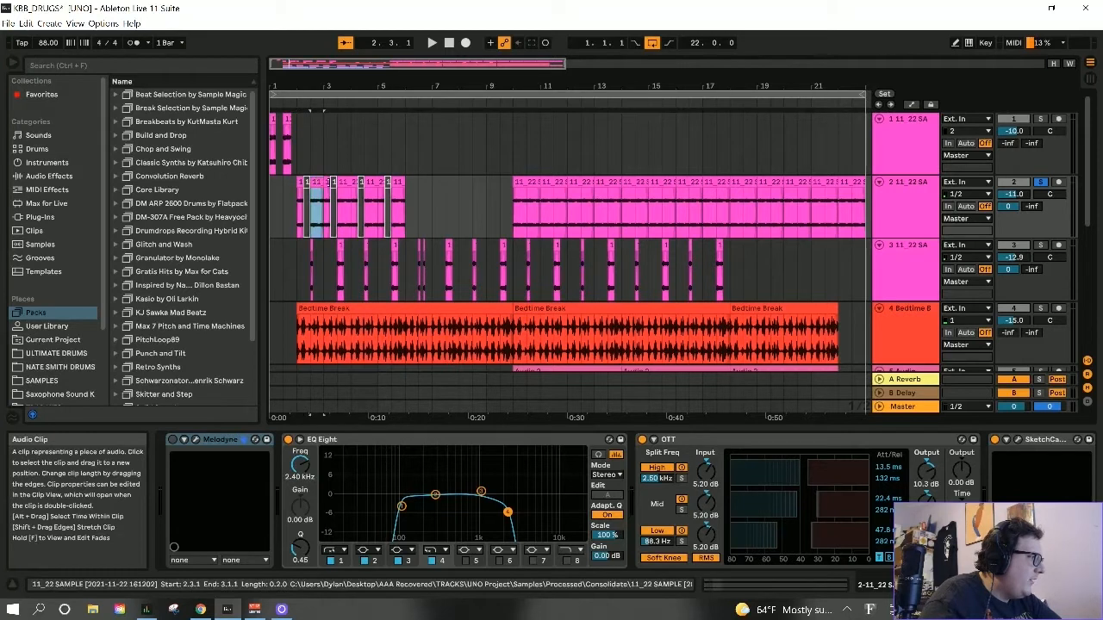
{"action": "left_click", "coordinate": [299, 183]}
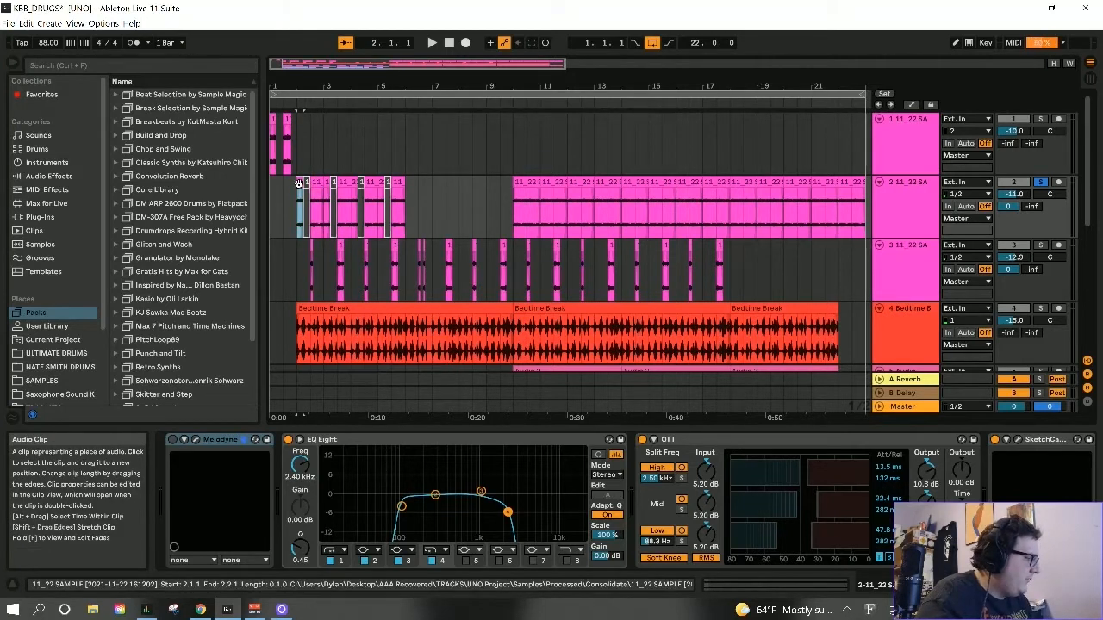
{"action": "double_click", "coordinate": [299, 183]}
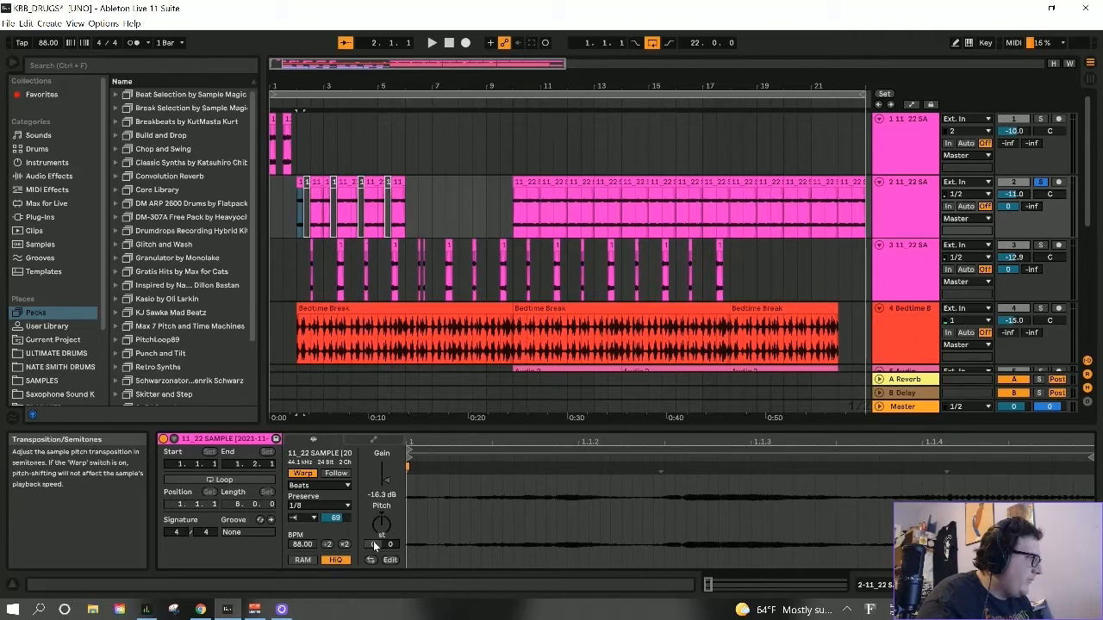
{"action": "key", "text": "shift+Tab"}
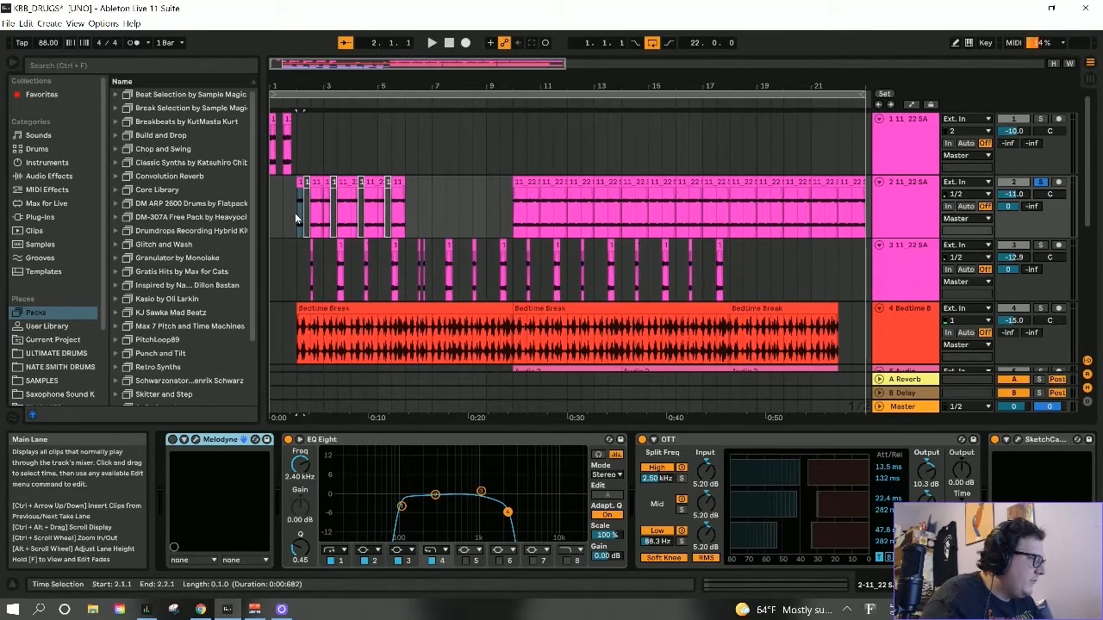
{"action": "key", "text": "space"}
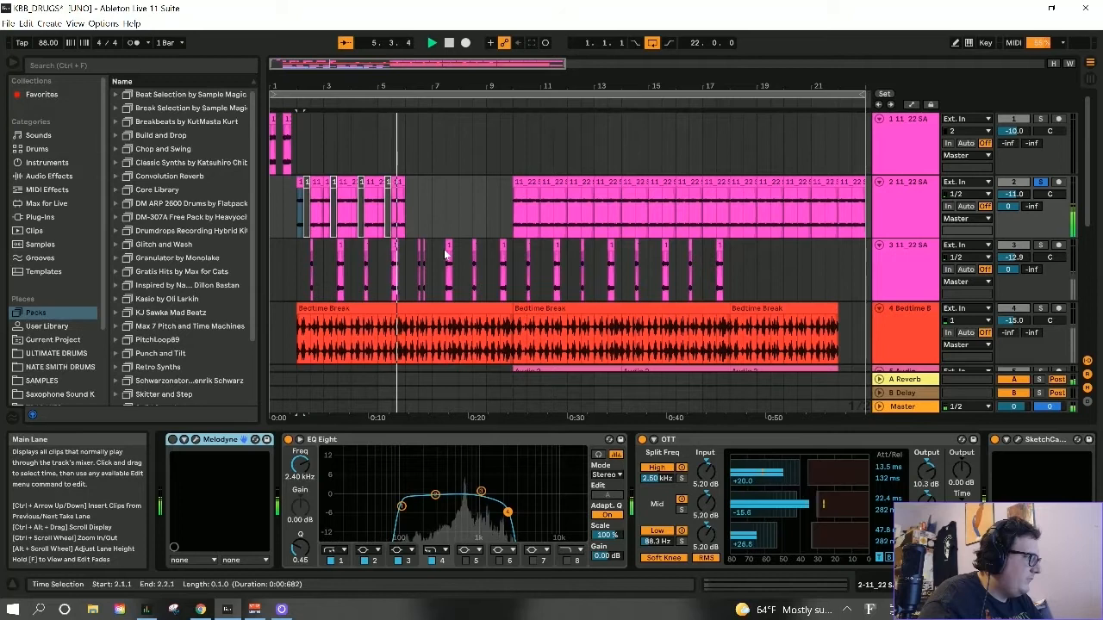
{"action": "key", "text": "space"}
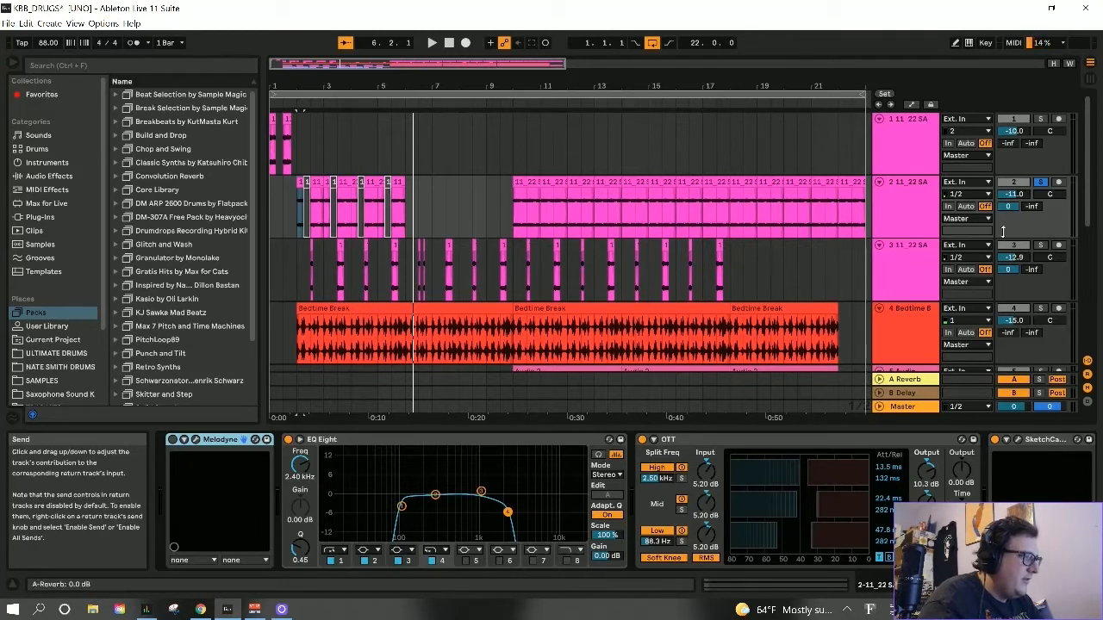
- Examine the EQ Eight, OTT and SketchCassette II effects on track 2
{"action": "left_click", "coordinate": [908, 209]}
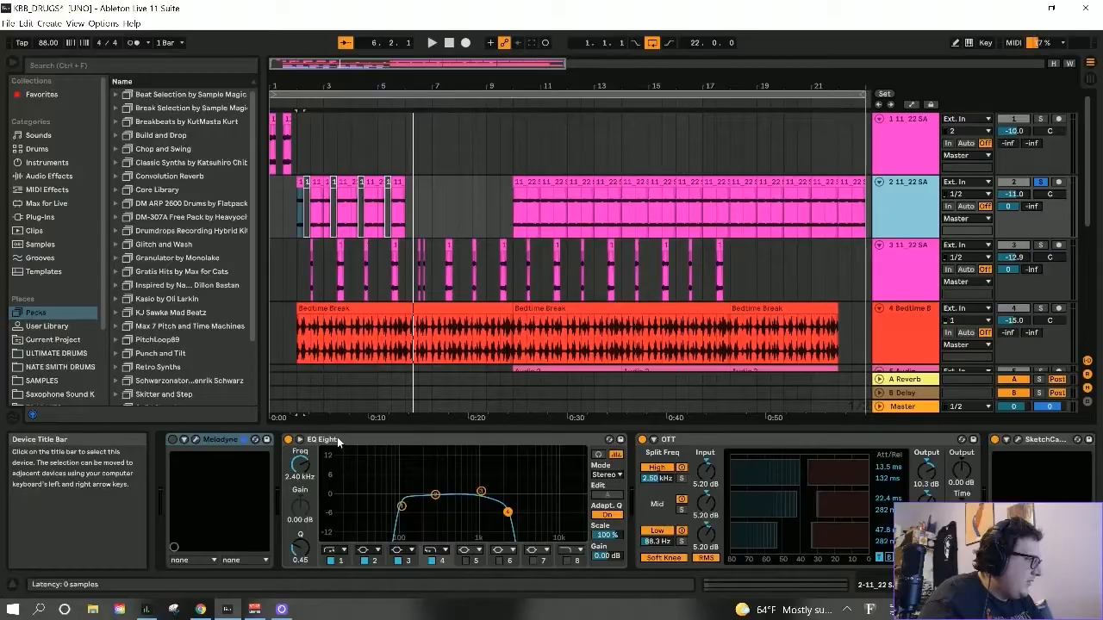
{"action": "left_click", "coordinate": [341, 440]}
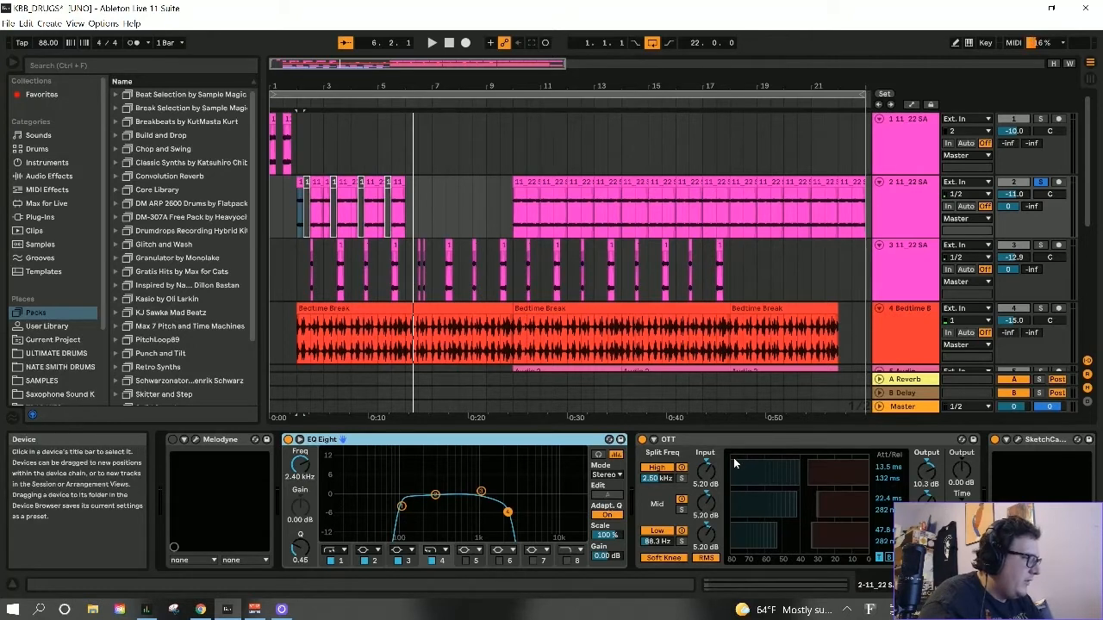
{"action": "left_click", "coordinate": [685, 437]}
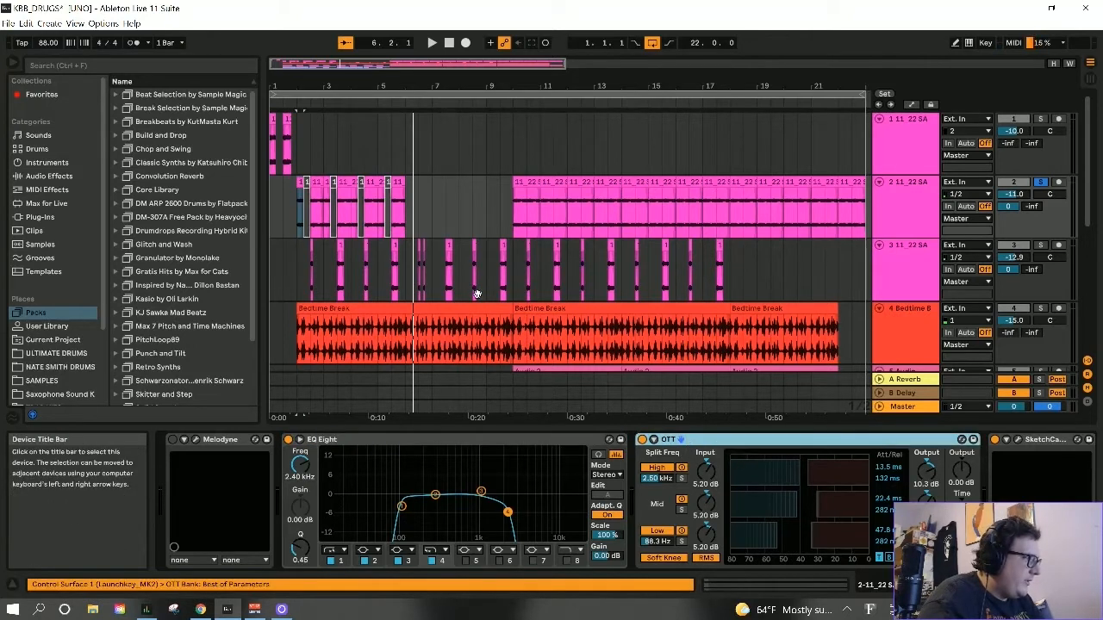
{"action": "left_click", "coordinate": [1051, 440]}
{"action": "left_click", "coordinate": [1013, 441]}
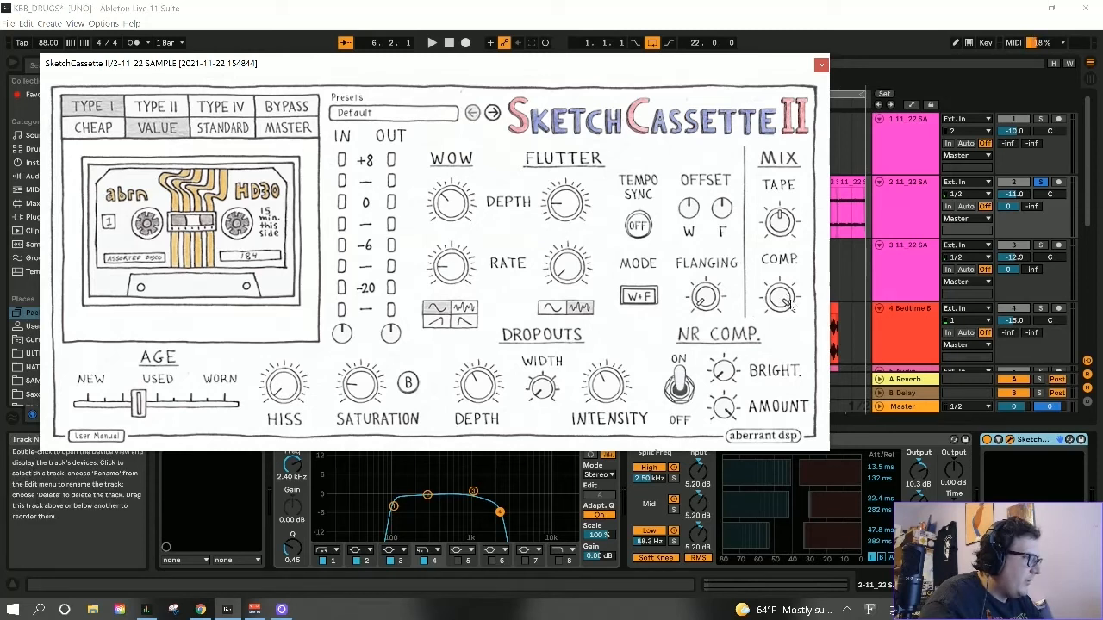
{"action": "left_click", "coordinate": [822, 66]}
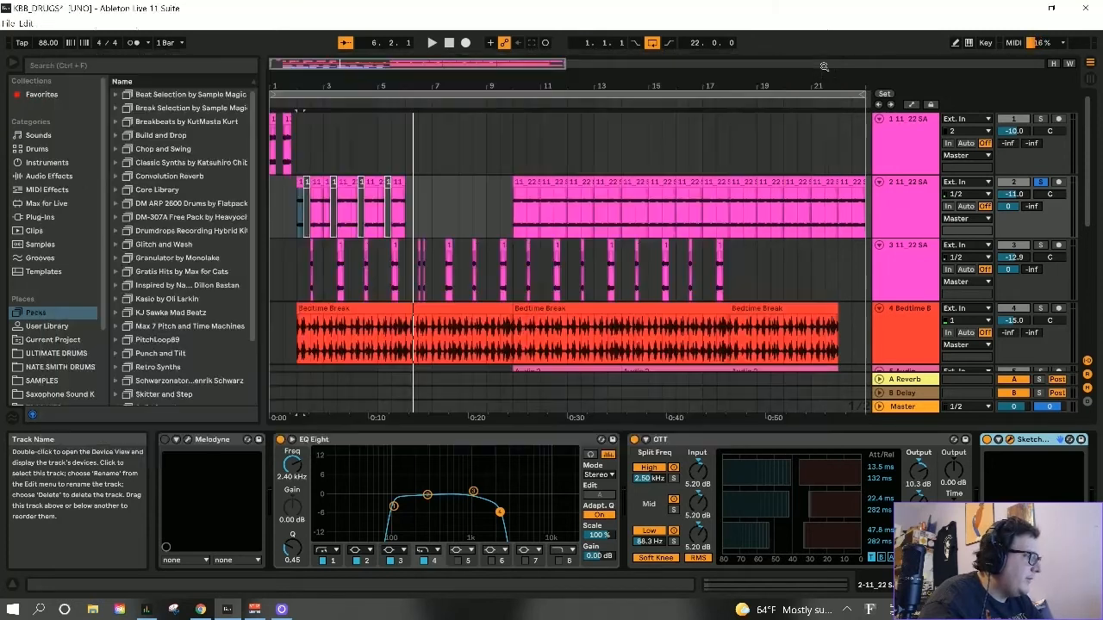
- Audition the soloed track 2 from its clip at bar 10
{"action": "left_click", "coordinate": [533, 204]}
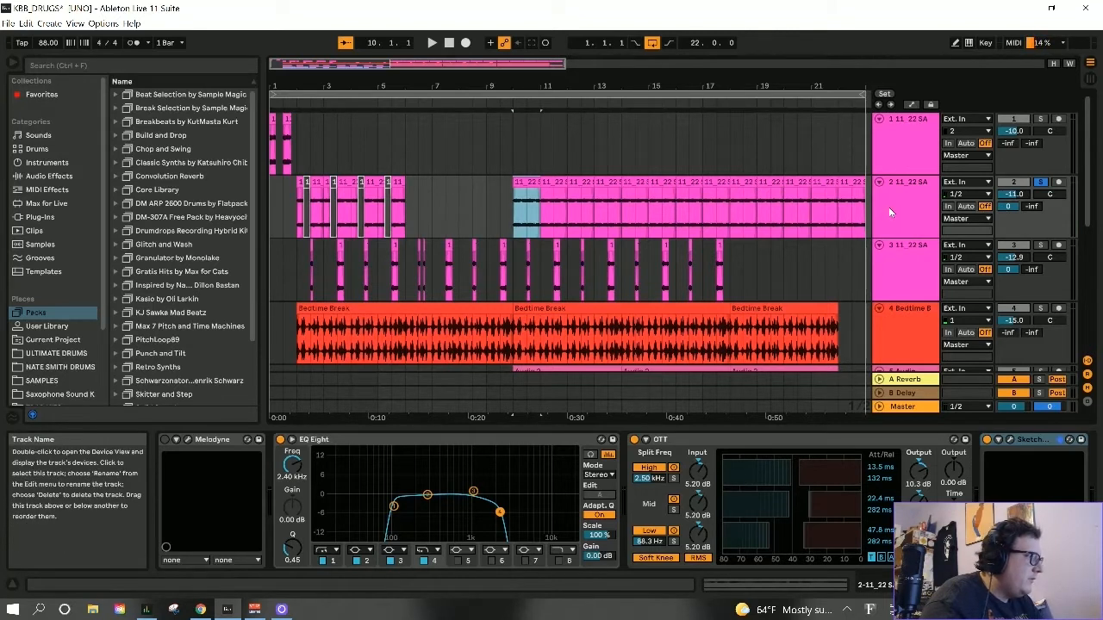
{"action": "key", "text": "space"}
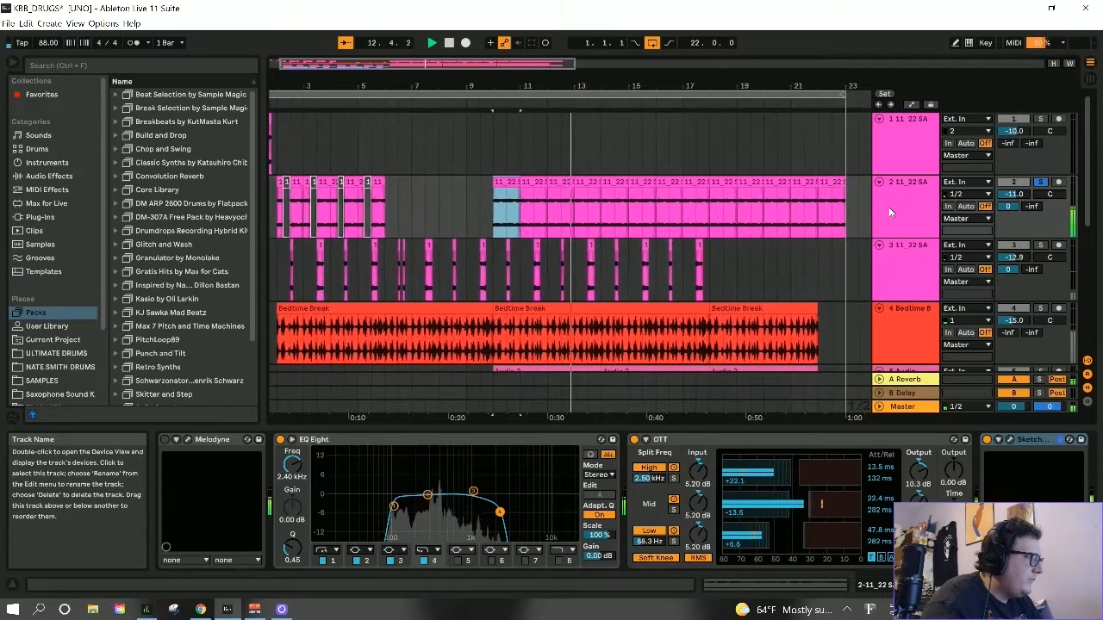
{"action": "key", "text": "space"}
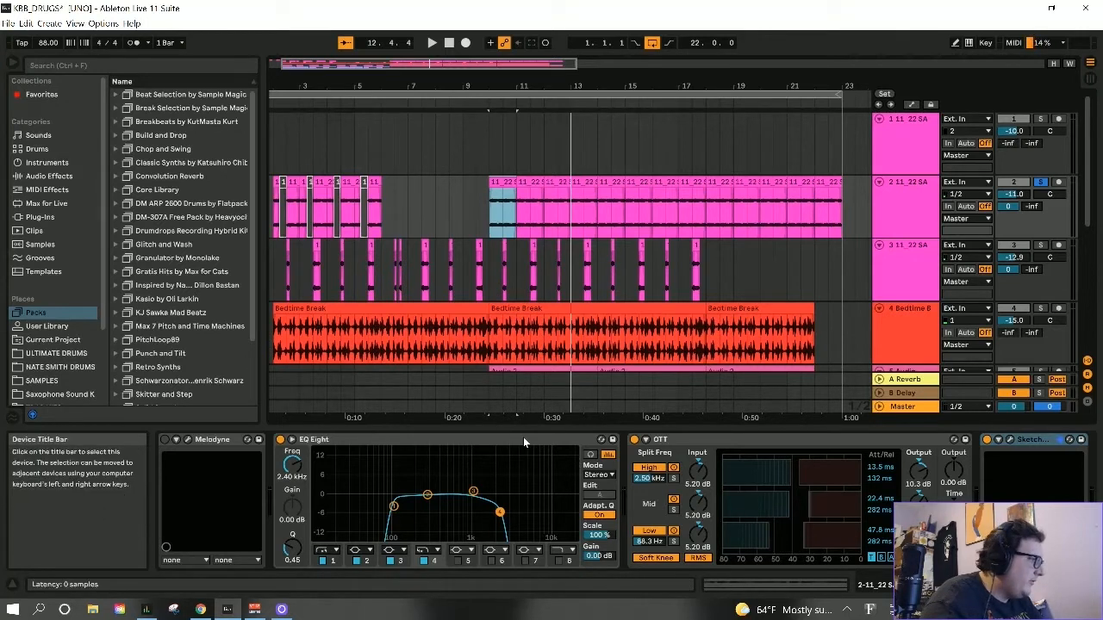
- Solo track 3 and audition it from its first short clip in bar 2, ending by taking the track out of solo
{"action": "left_click_drag", "start_coordinate": [495, 80], "coordinate": [463, 81]}
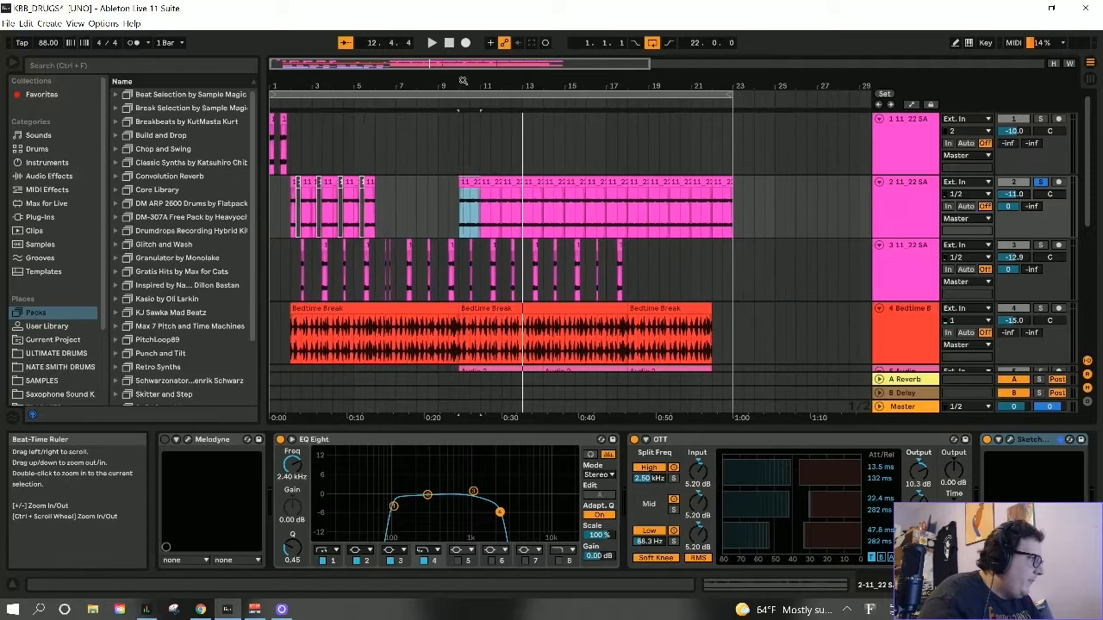
{"action": "left_click", "coordinate": [917, 263]}
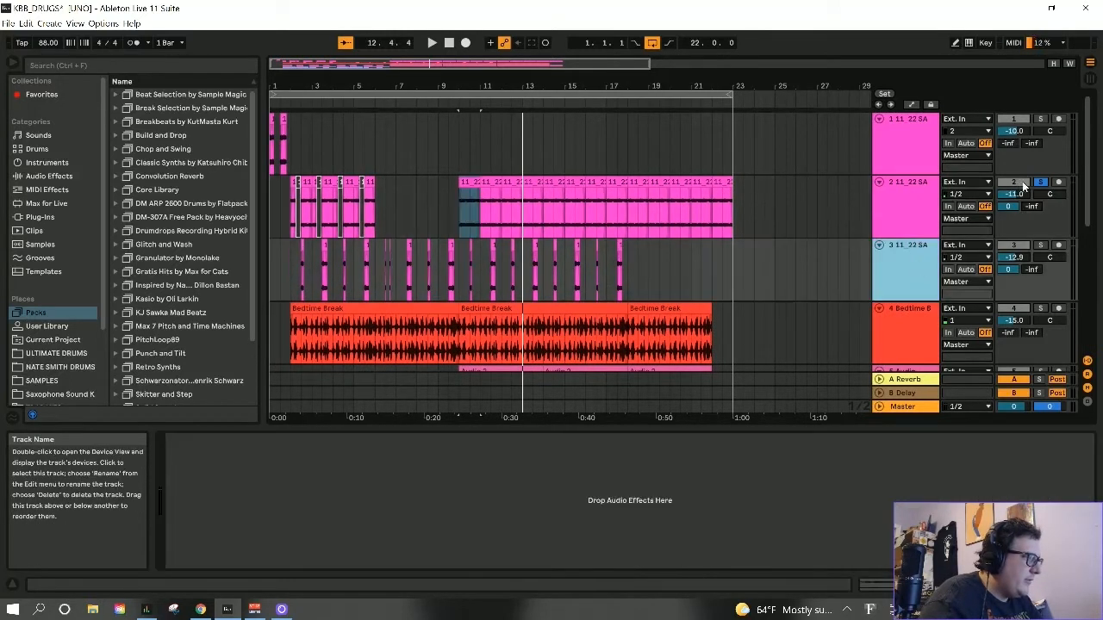
{"action": "left_click", "coordinate": [1040, 245]}
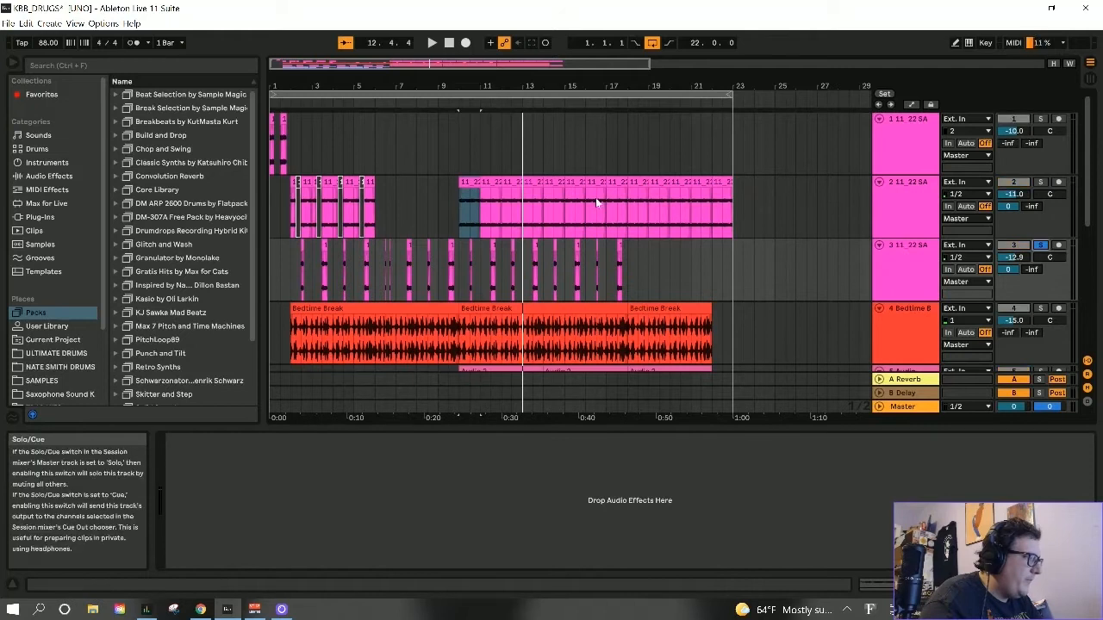
{"action": "left_click_drag", "start_coordinate": [334, 87], "coordinate": [339, 180]}
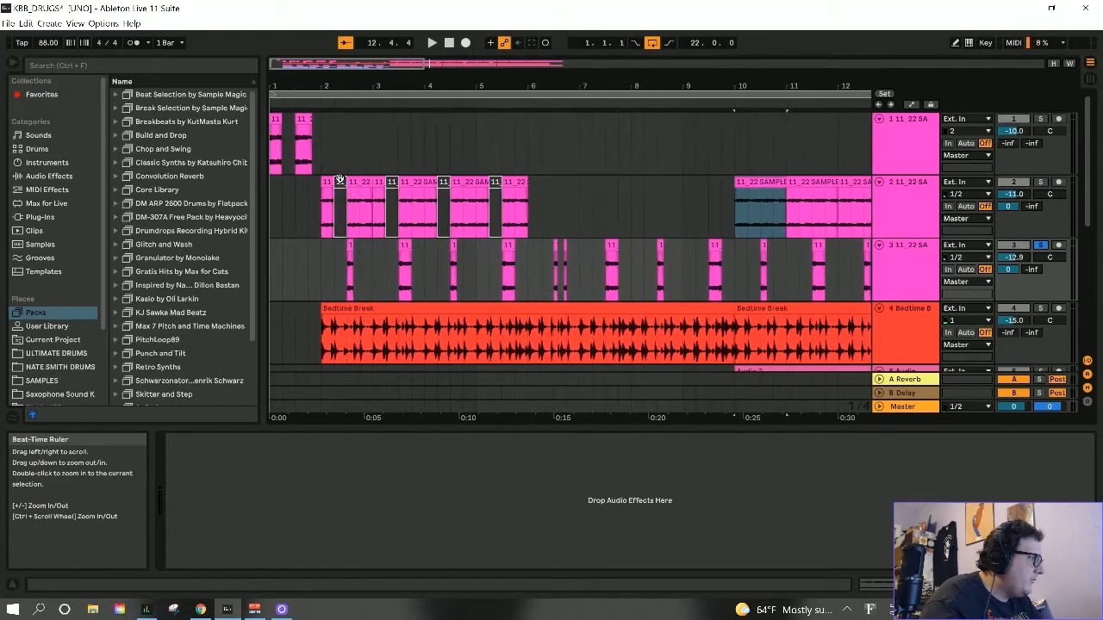
{"action": "left_click", "coordinate": [350, 250]}
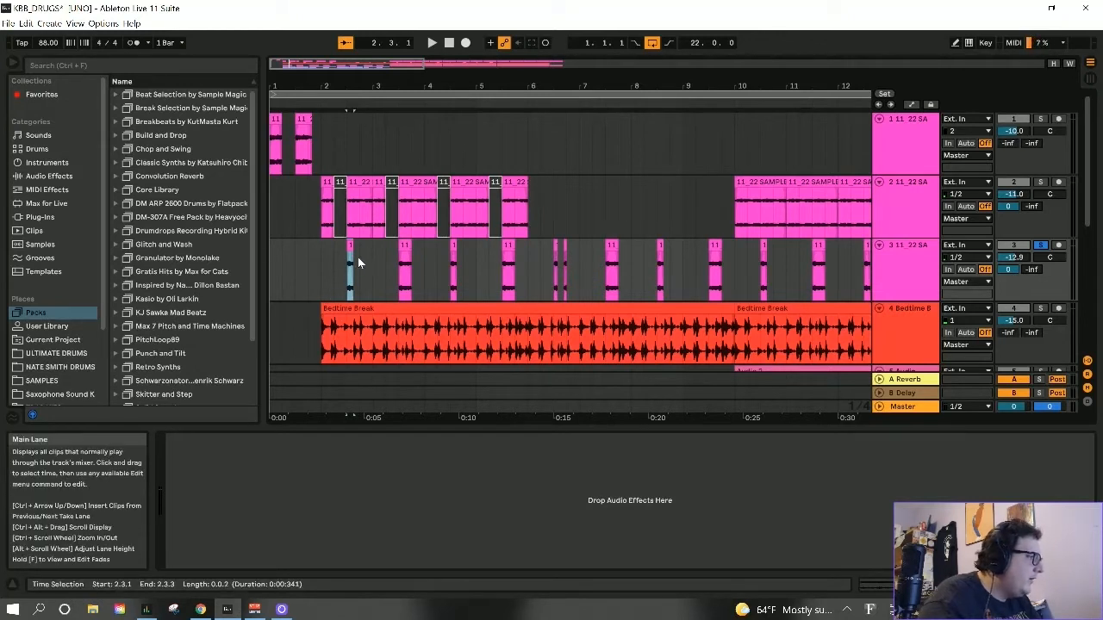
{"action": "key", "text": "space"}
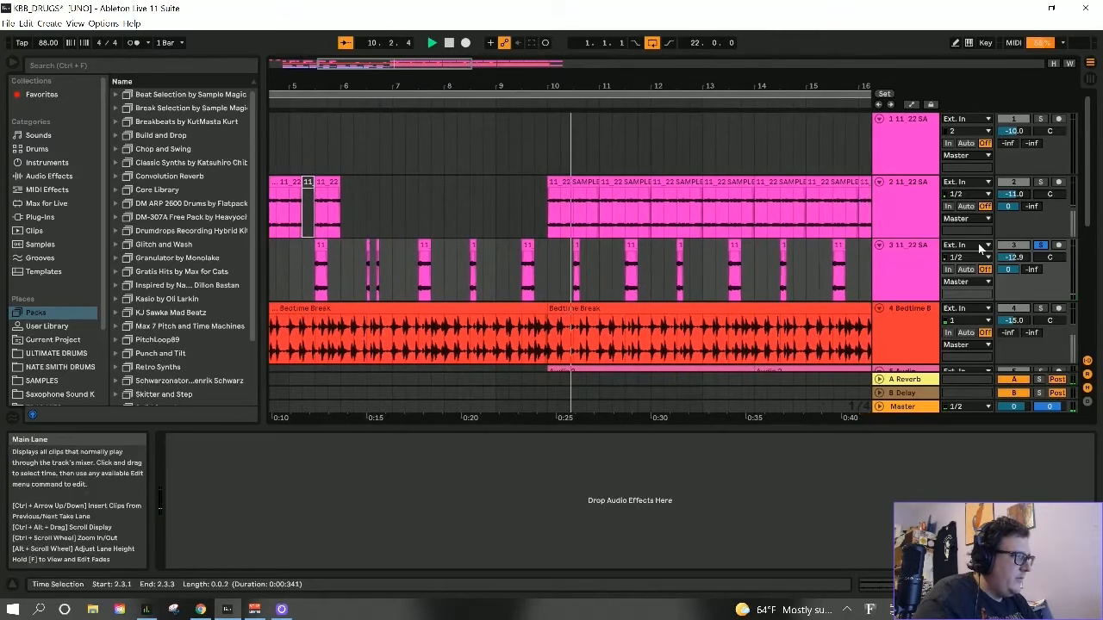
{"action": "left_click", "coordinate": [1045, 247]}
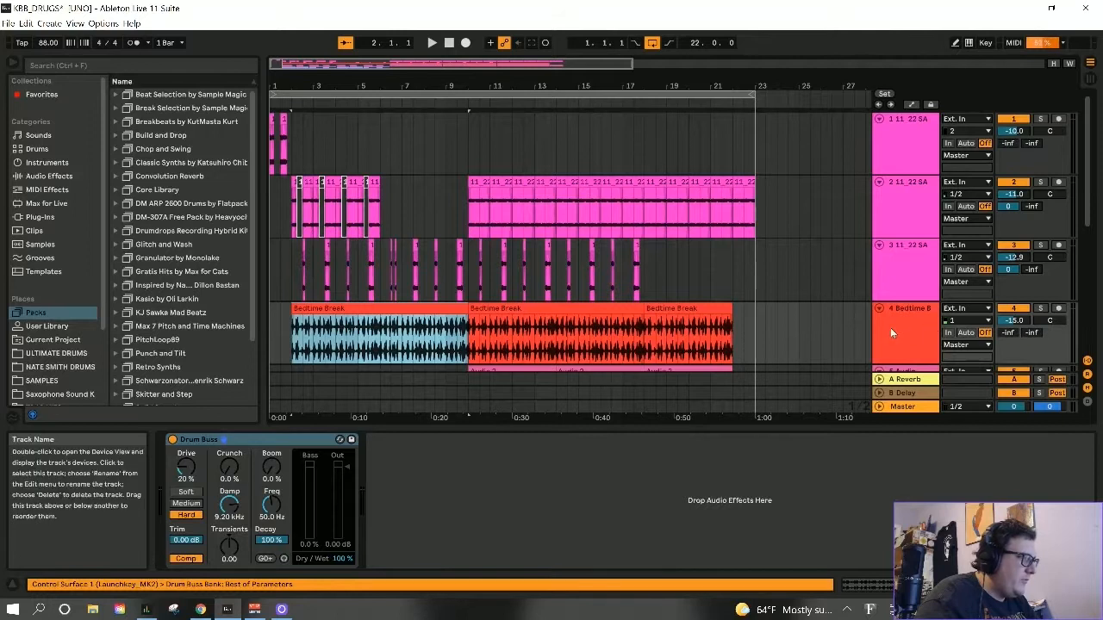
- Solo the Bedtime Break drum track, check the KOUNT folder and return to Packs in the browser, and select the first Bedtime Break clip
{"action": "left_click", "coordinate": [1041, 308]}
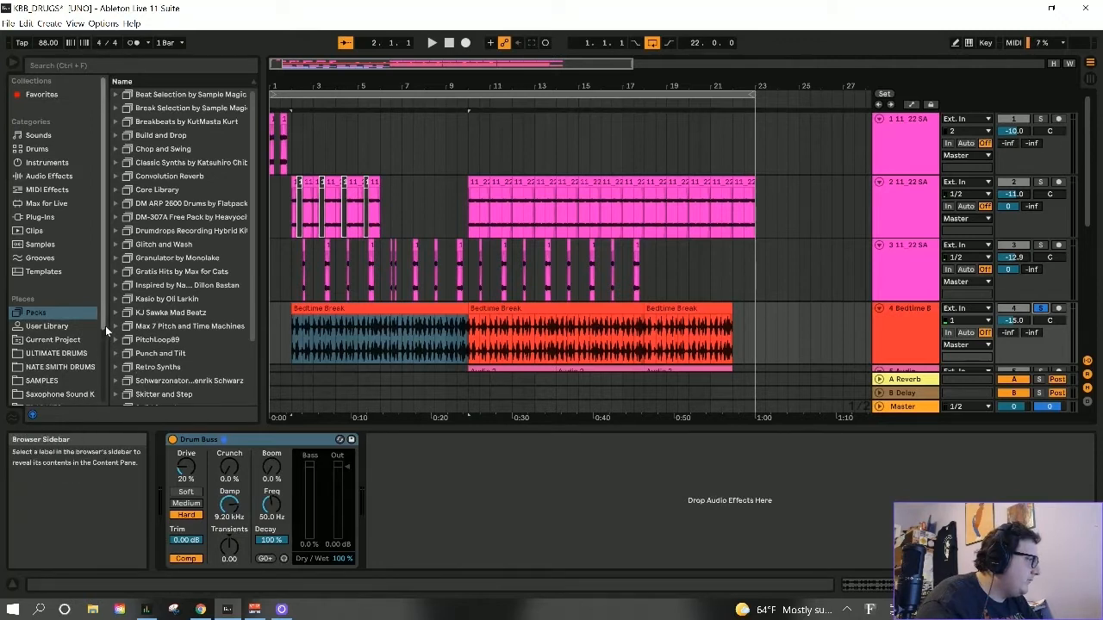
{"action": "scroll", "coordinate": [58, 363], "scroll_direction": "down", "scroll_amount": 3}
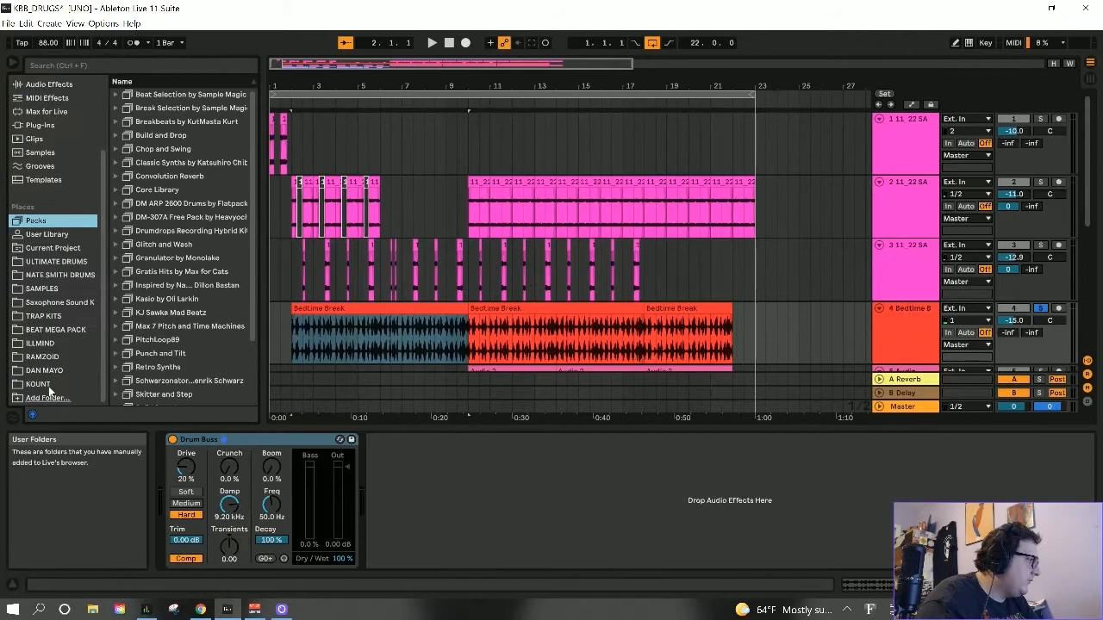
{"action": "left_click", "coordinate": [47, 385]}
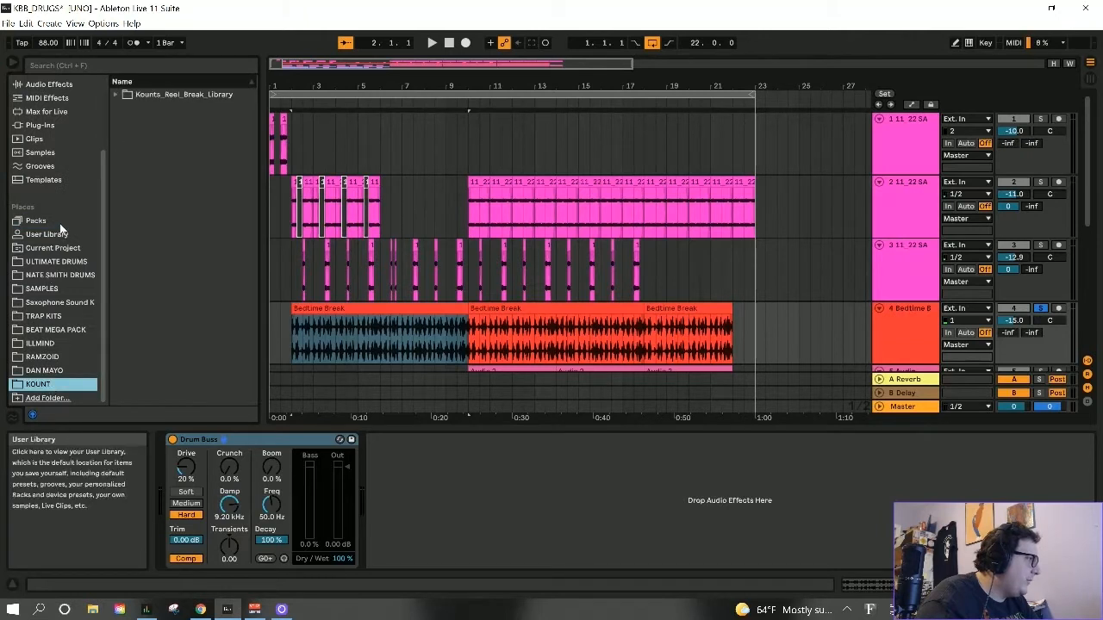
{"action": "left_click", "coordinate": [36, 221]}
{"action": "left_click", "coordinate": [415, 312]}
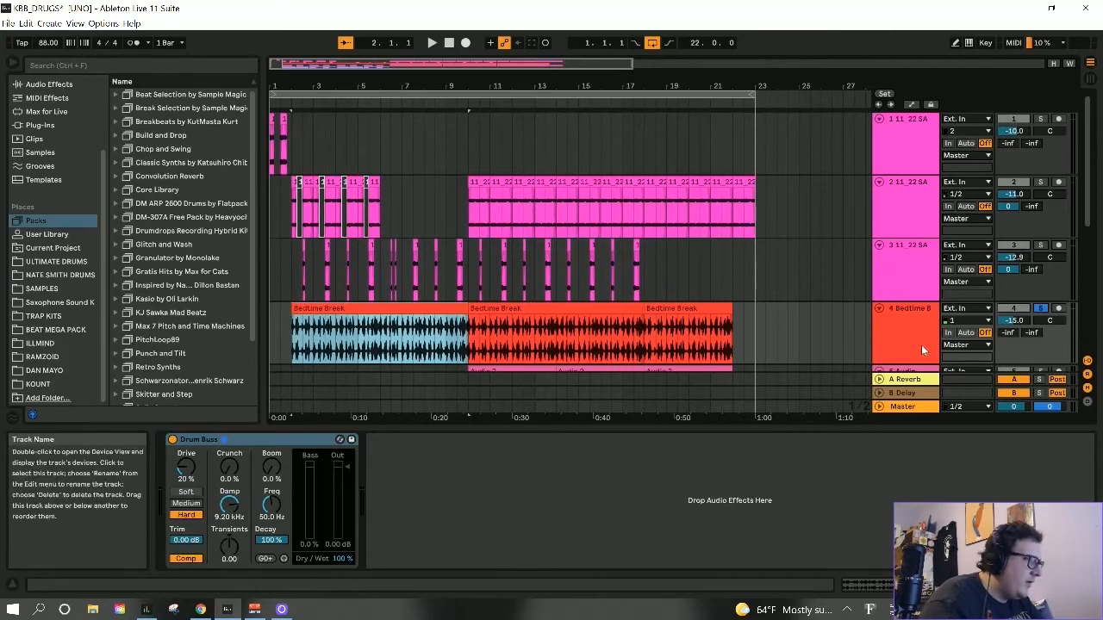
- Audition the soloed Bedtime Break track from its first clip at bar 2, ending by taking the track out of solo
{"action": "left_click", "coordinate": [422, 311]}
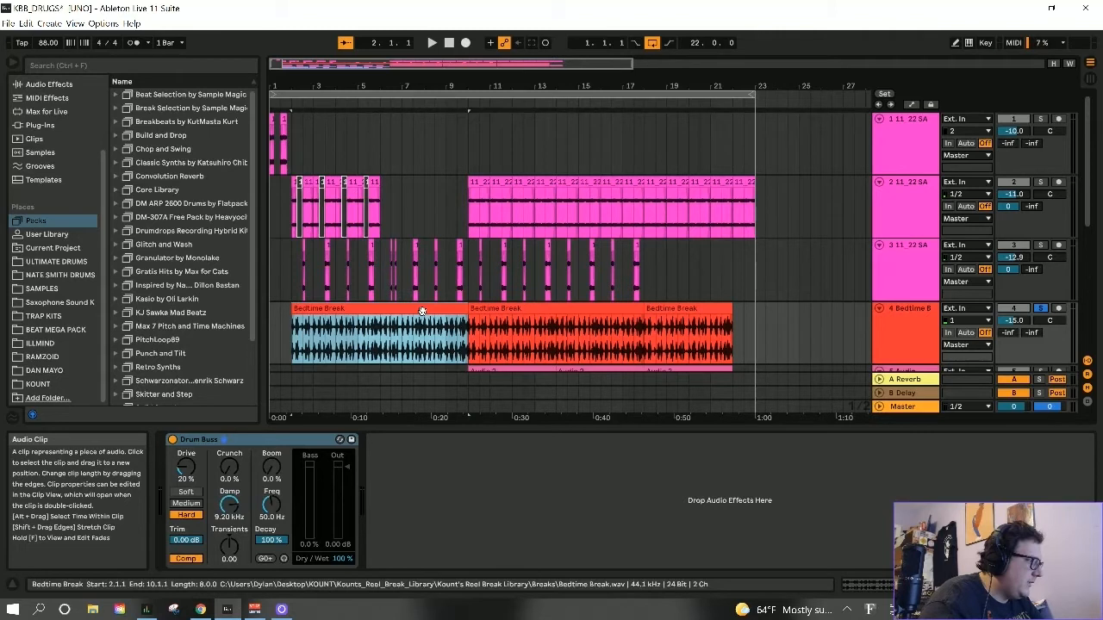
{"action": "key", "text": "space"}
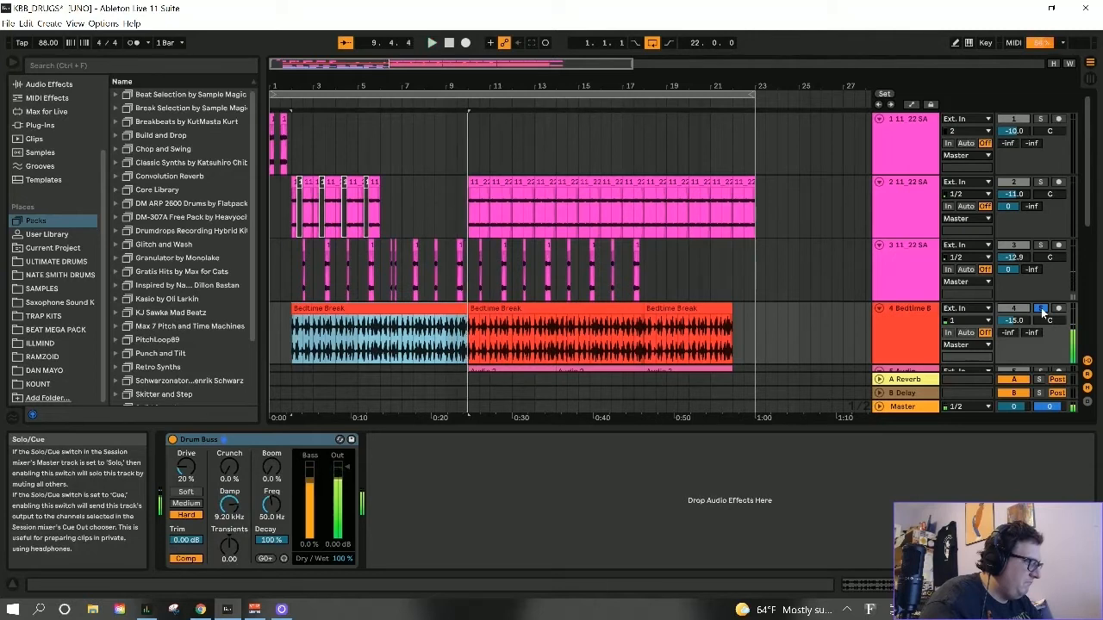
{"action": "key", "text": "space"}
{"action": "left_click", "coordinate": [1040, 308]}
- Bring up the effects of track 5 Audio, select its first Audio 2 clip at bar 10 and solo the track
{"action": "scroll", "coordinate": [842, 327], "scroll_direction": "down", "scroll_amount": 1}
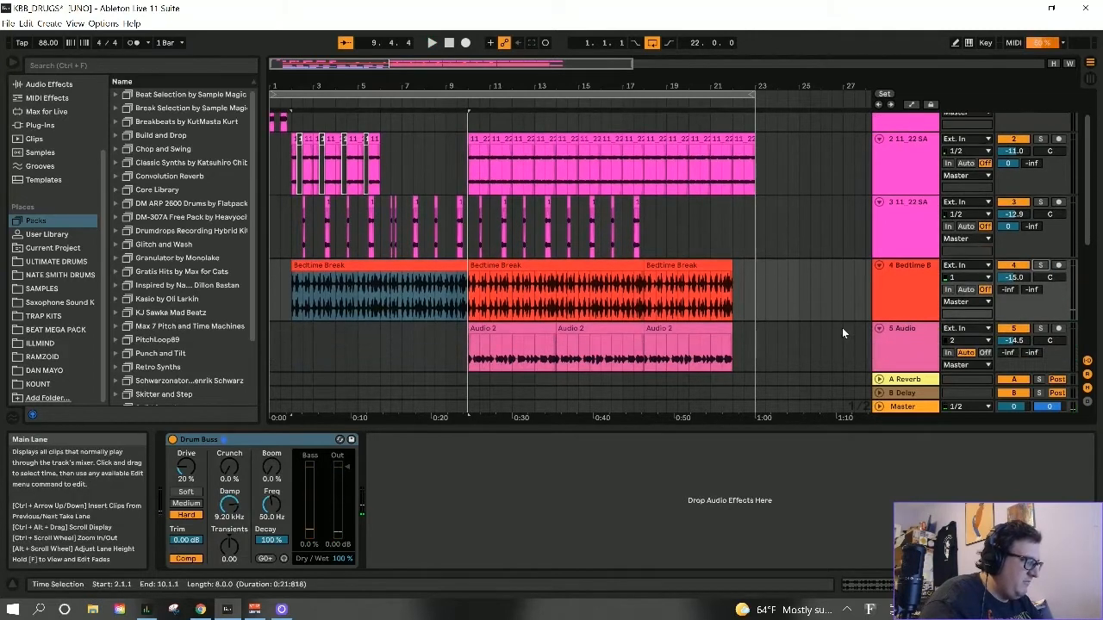
{"action": "scroll", "coordinate": [921, 276], "scroll_direction": "down", "scroll_amount": 1}
{"action": "scroll", "coordinate": [897, 268], "scroll_direction": "down", "scroll_amount": 1}
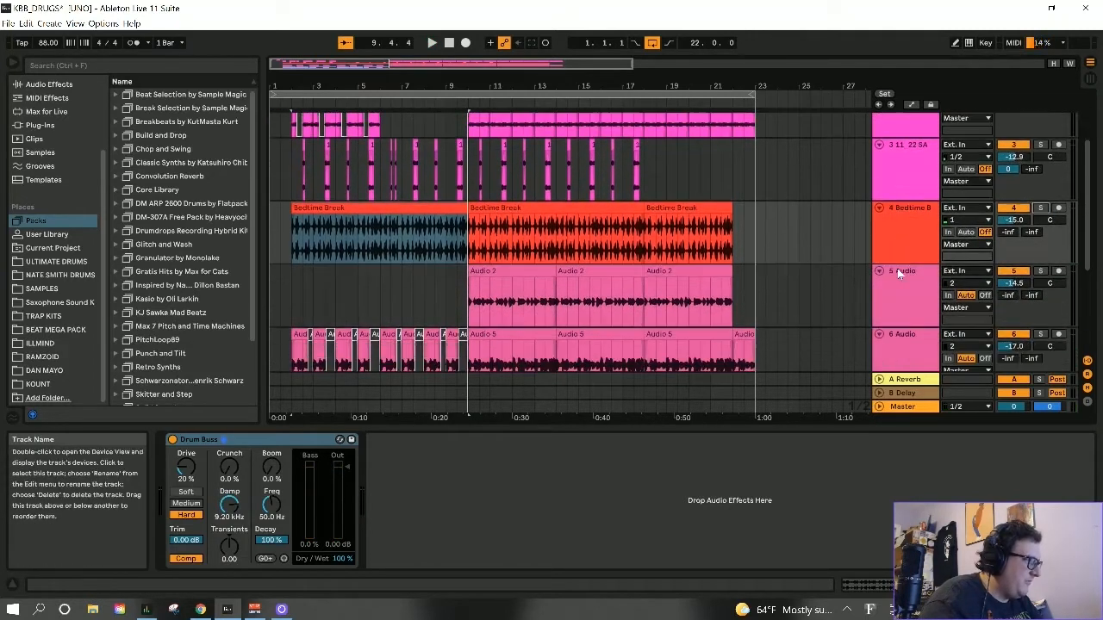
{"action": "scroll", "coordinate": [897, 267], "scroll_direction": "down", "scroll_amount": 1}
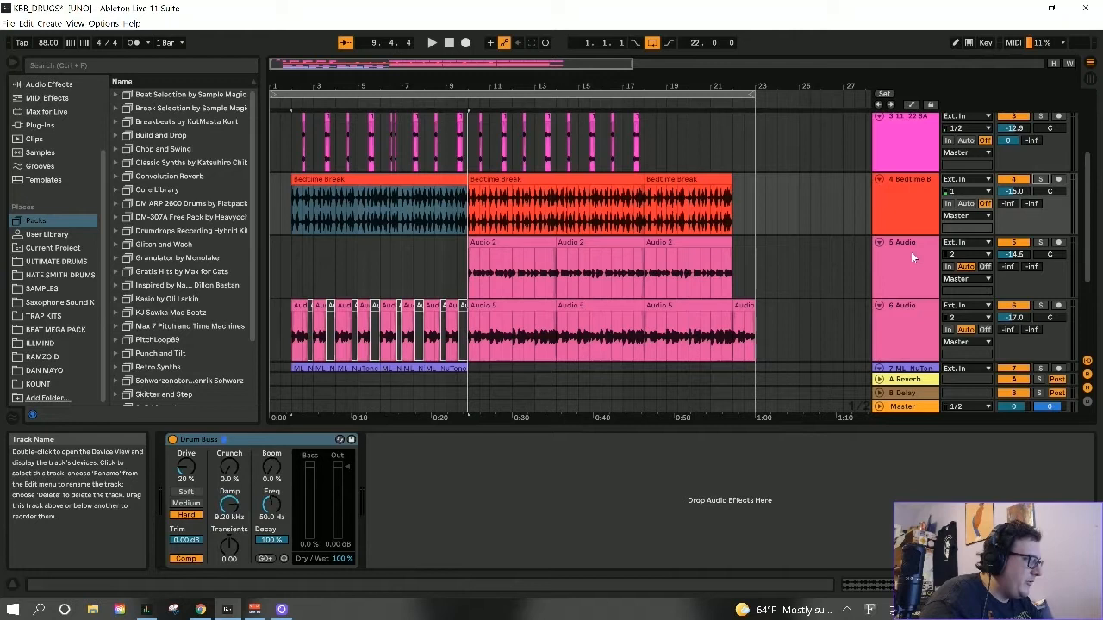
{"action": "scroll", "coordinate": [911, 252], "scroll_direction": "up", "scroll_amount": 1}
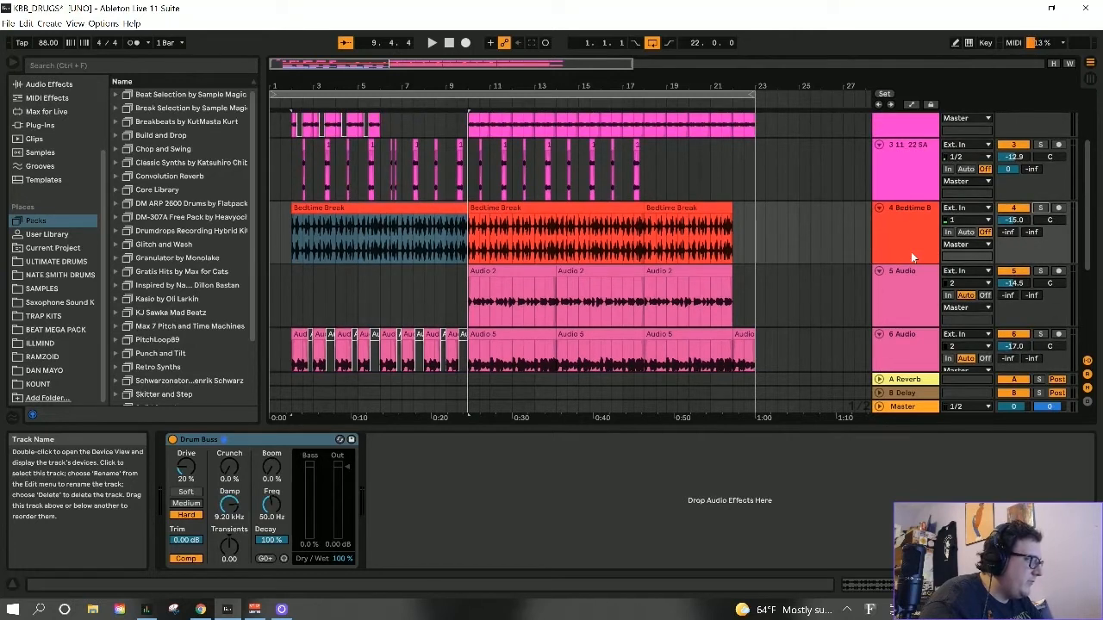
{"action": "scroll", "coordinate": [909, 253], "scroll_direction": "up", "scroll_amount": 1}
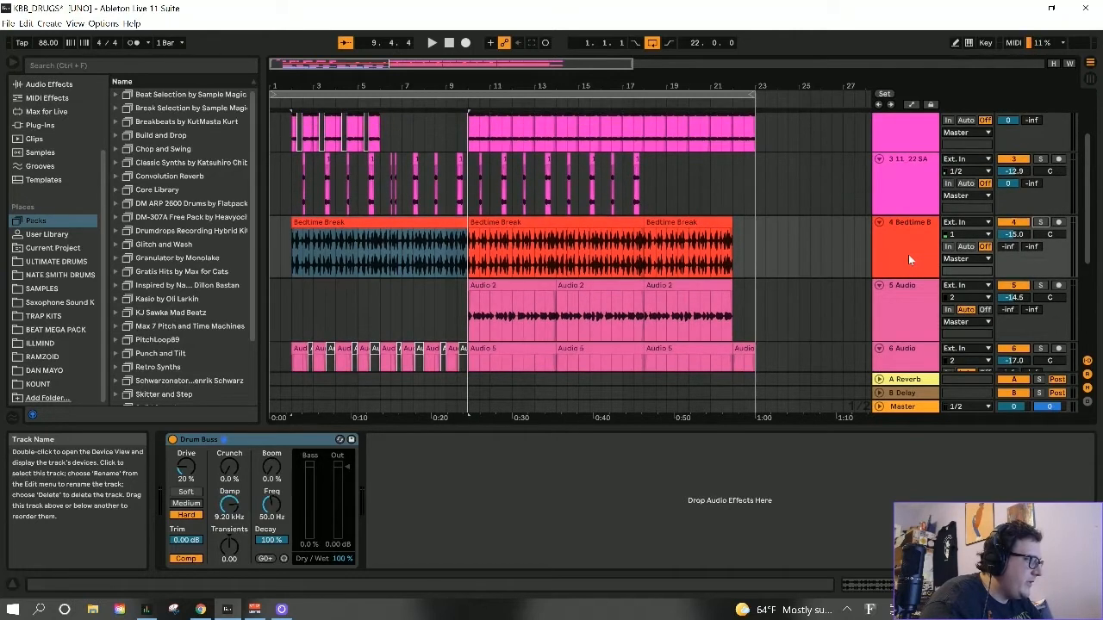
{"action": "scroll", "coordinate": [909, 255], "scroll_direction": "up", "scroll_amount": 1}
{"action": "scroll", "coordinate": [908, 254], "scroll_direction": "down", "scroll_amount": 2}
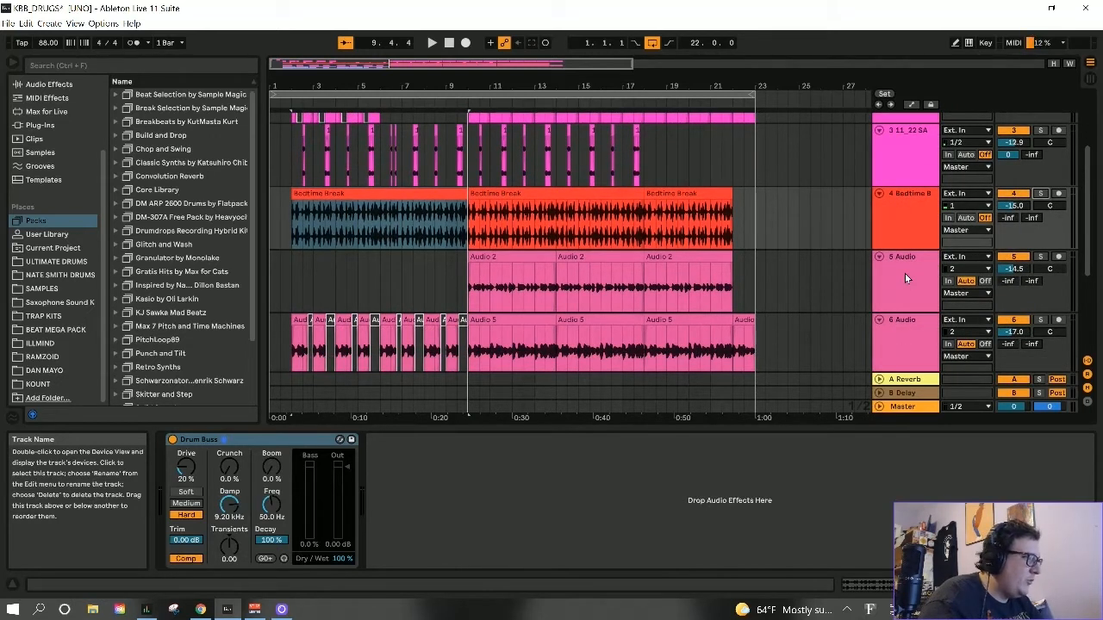
{"action": "scroll", "coordinate": [905, 276], "scroll_direction": "down", "scroll_amount": 1}
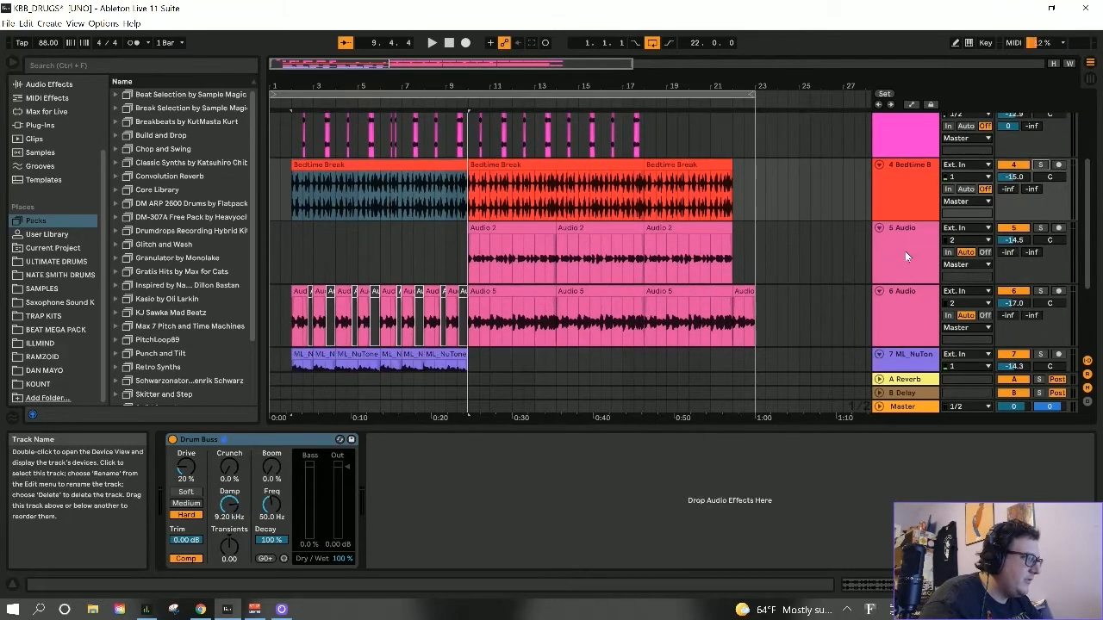
{"action": "left_click", "coordinate": [905, 255]}
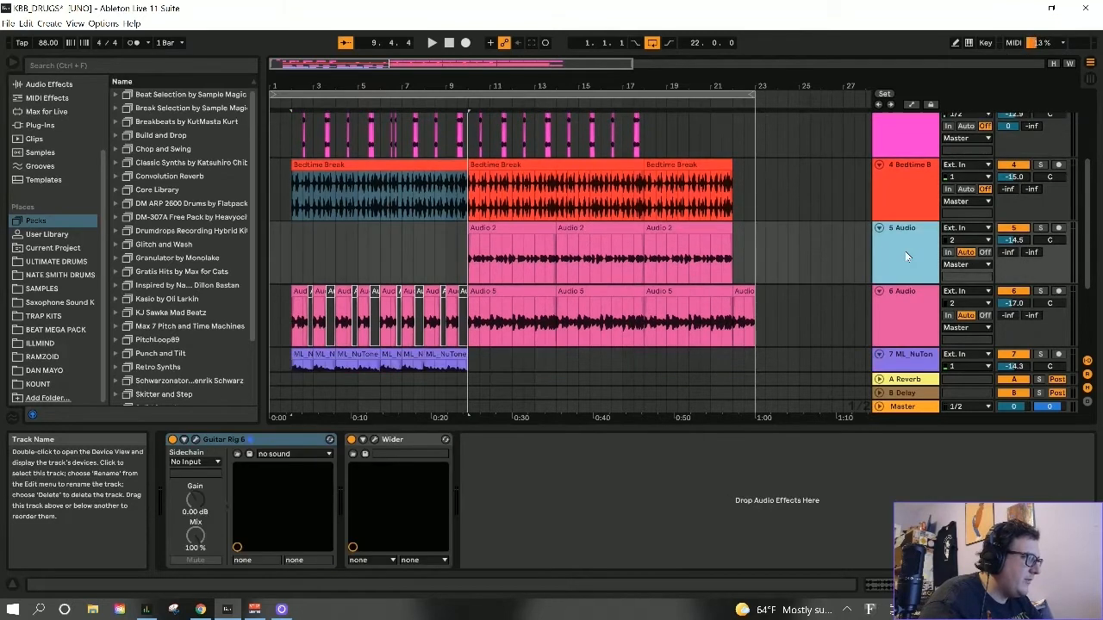
{"action": "left_click", "coordinate": [512, 230]}
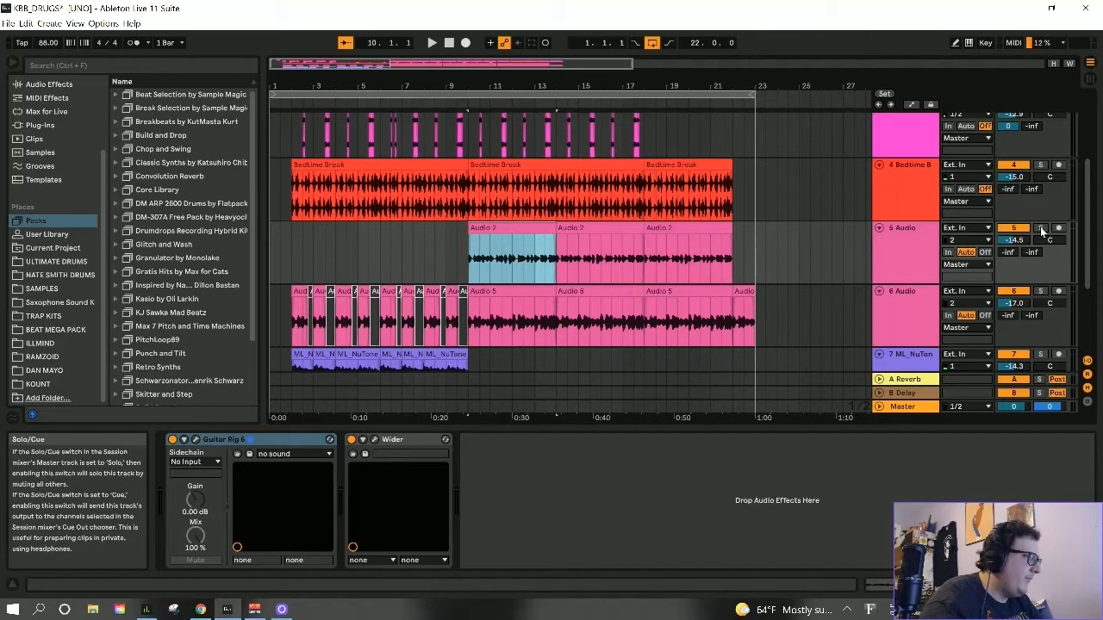
{"action": "left_click", "coordinate": [1041, 229]}
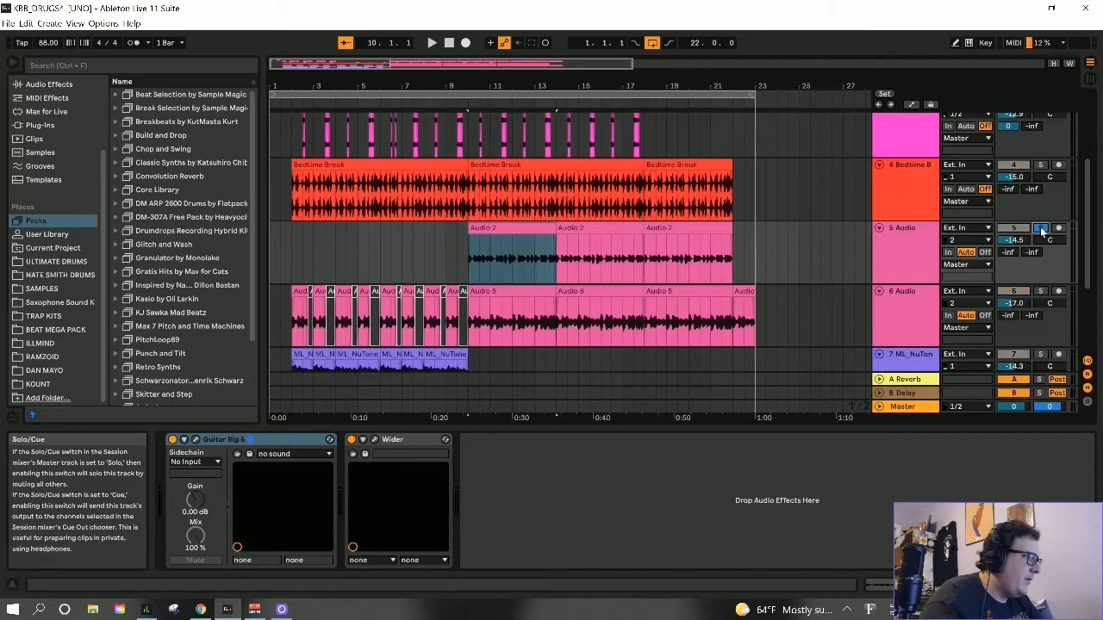
- Examine the Guitar Rig 6 and Wider plug-in windows on track 5, closing each one after viewing
{"action": "left_click", "coordinate": [196, 439]}
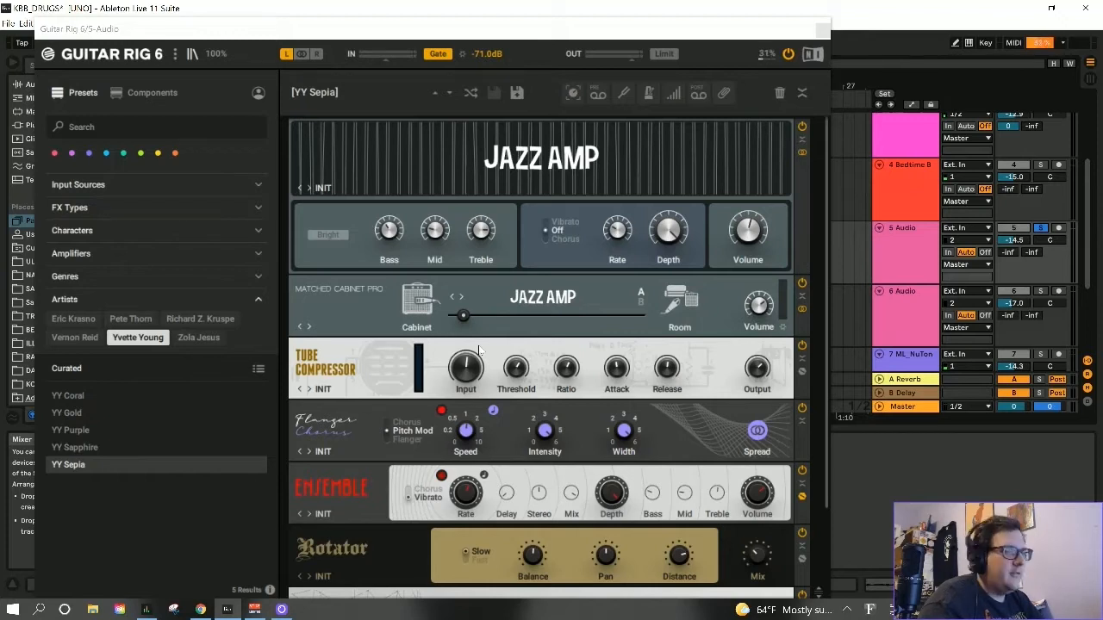
{"action": "left_click", "coordinate": [822, 30]}
{"action": "left_click", "coordinate": [403, 442]}
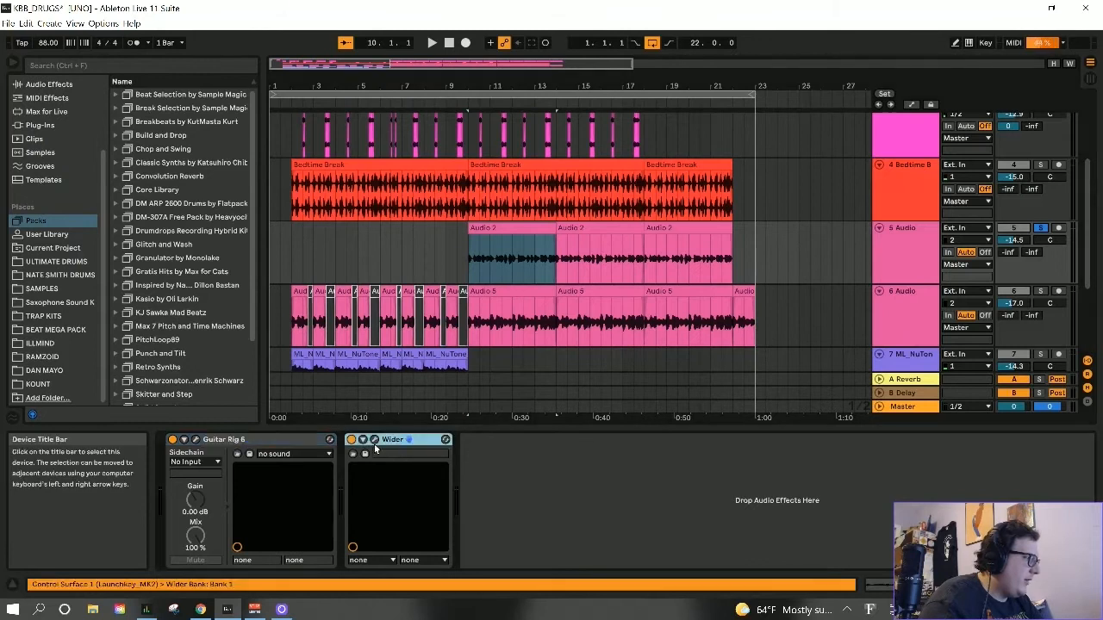
{"action": "left_click", "coordinate": [374, 440]}
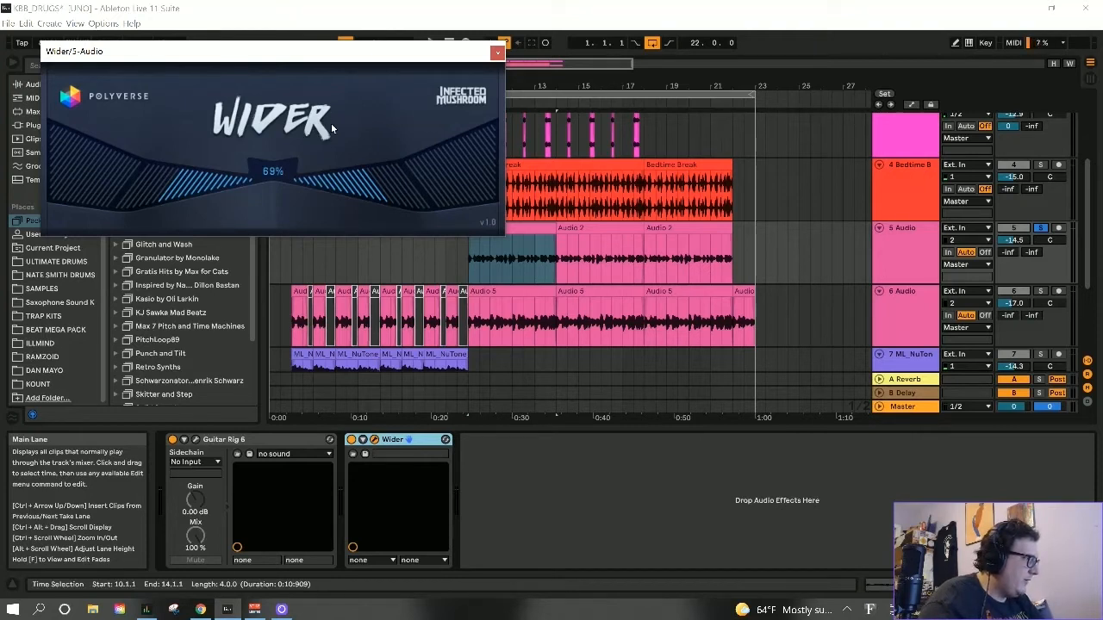
{"action": "left_click", "coordinate": [498, 54]}
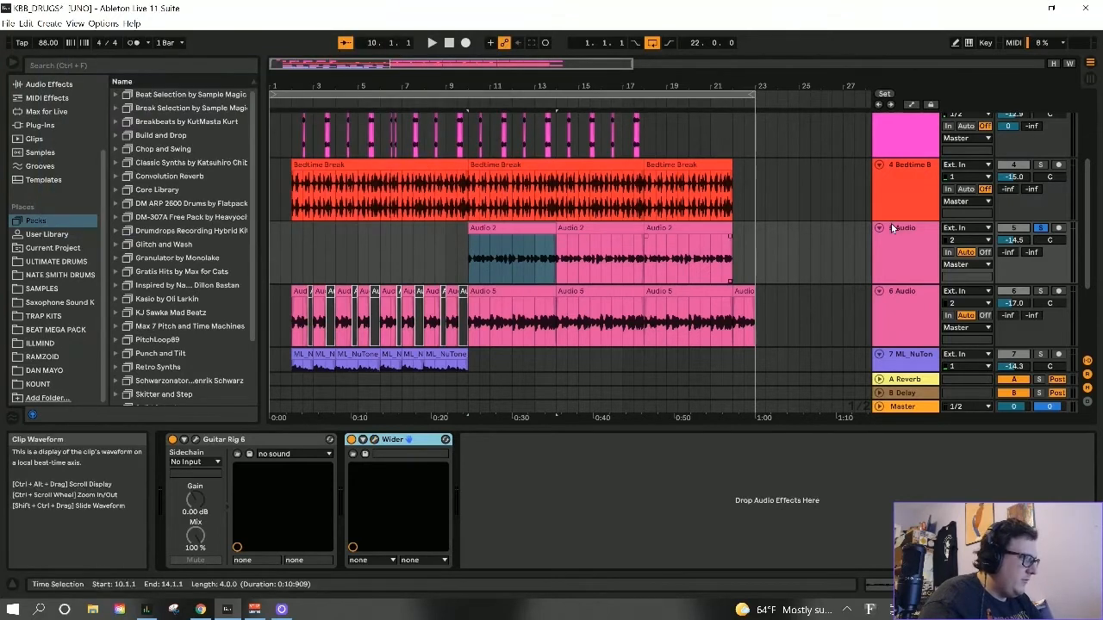
- Audition the soloed track 5 from its first Audio 2 clip at bar 10, ending by taking the track out of solo
{"action": "left_click", "coordinate": [520, 231]}
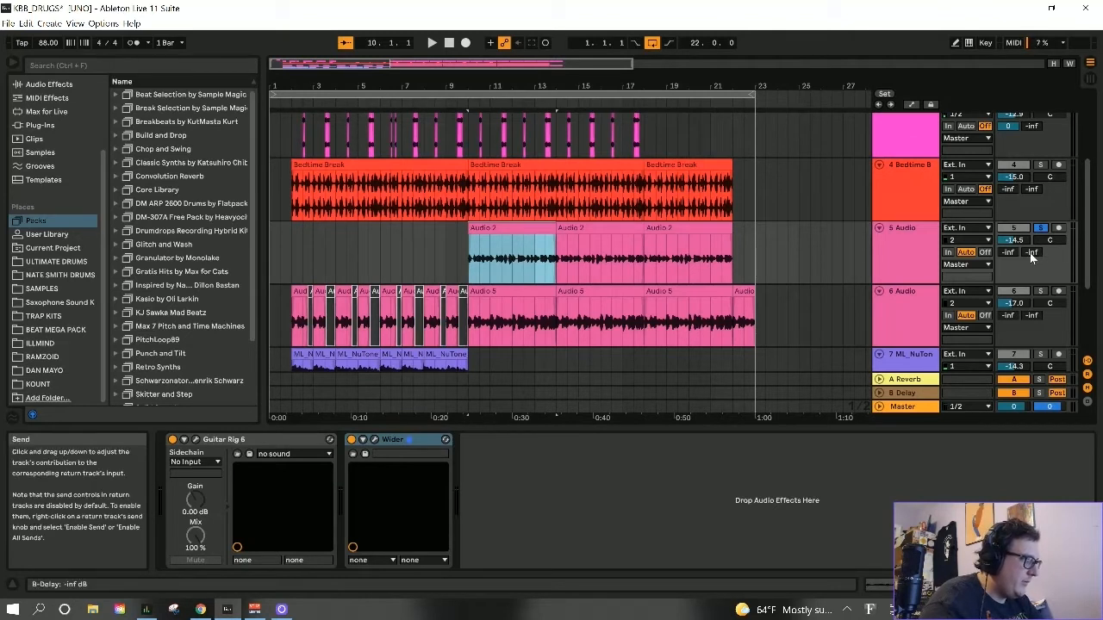
{"action": "key", "text": "space"}
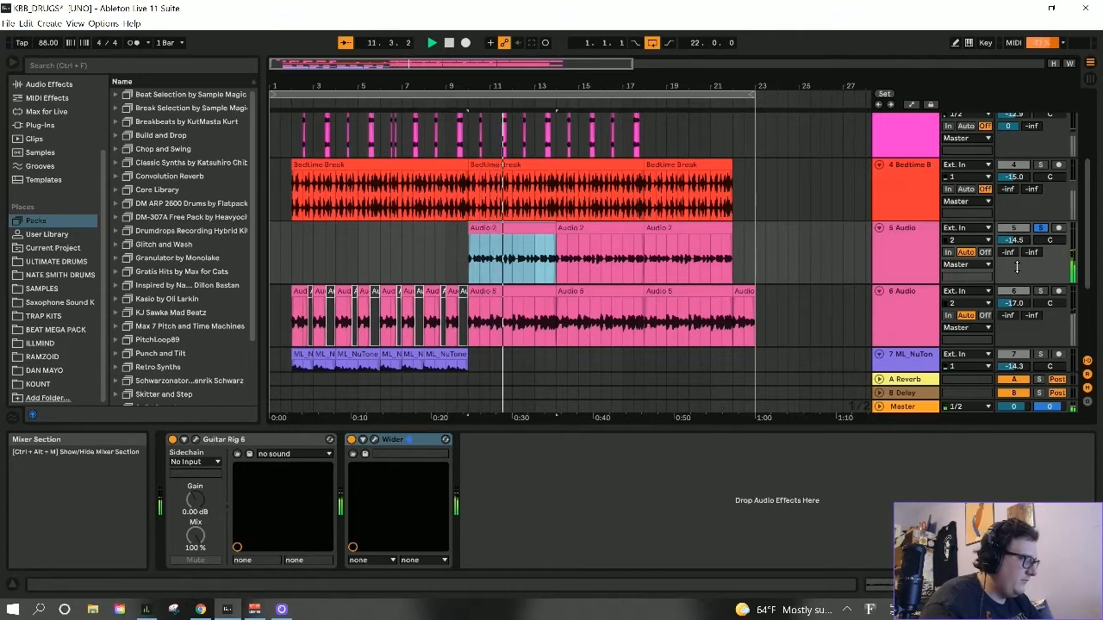
{"action": "left_click", "coordinate": [1043, 229]}
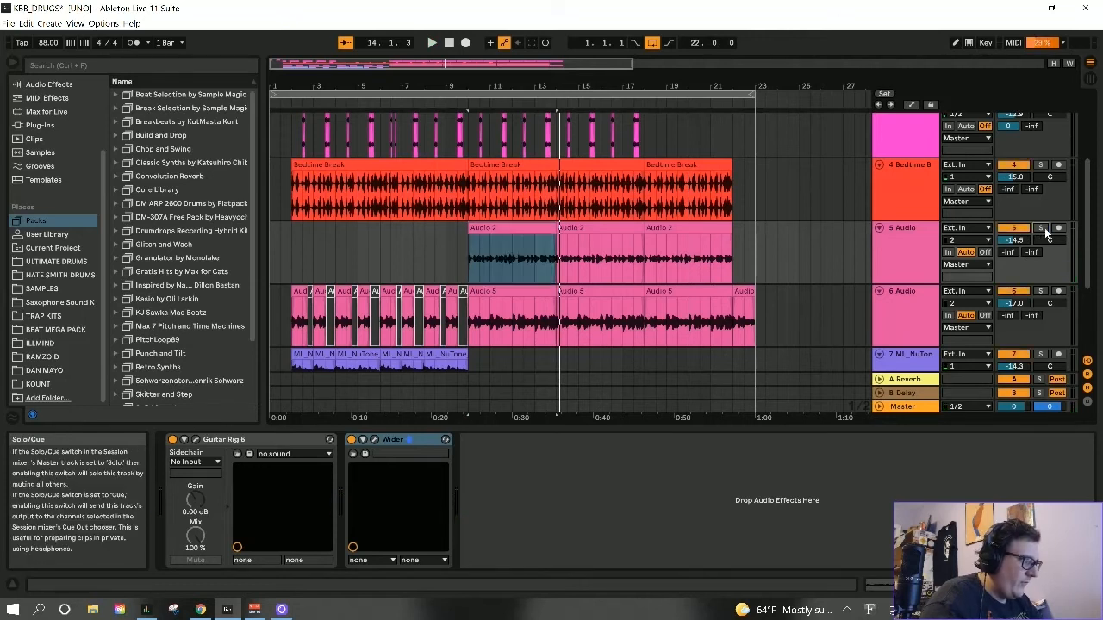
- Select the Audio 5 clip at bar 10 on track 6 and examine that track's Guitar Rig 6 and Saturator effects
{"action": "scroll", "coordinate": [917, 250], "scroll_direction": "down", "scroll_amount": 1}
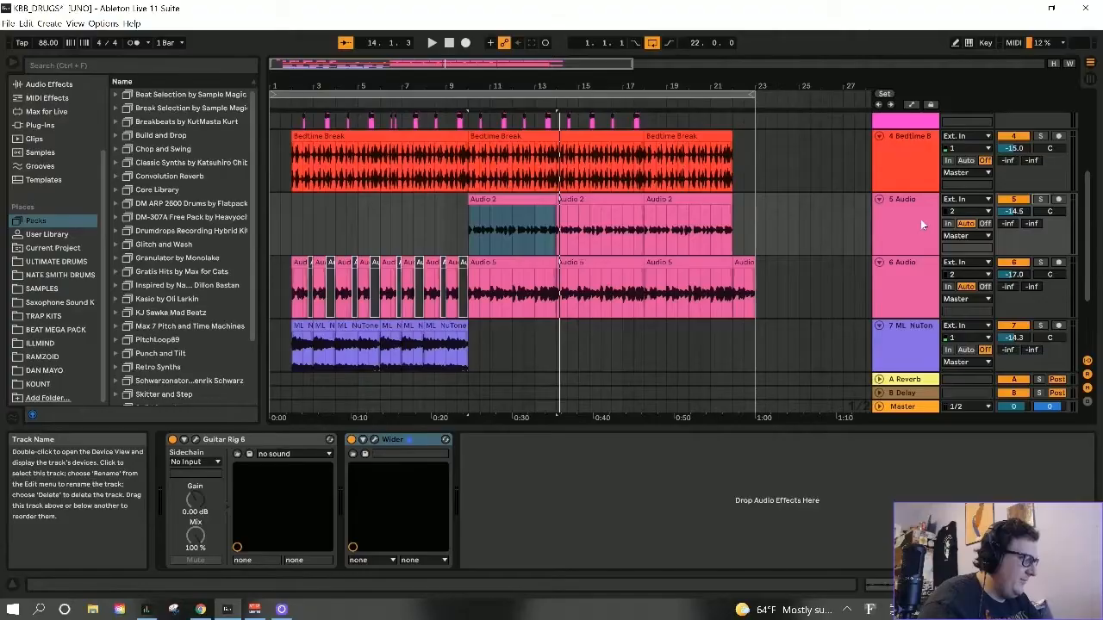
{"action": "scroll", "coordinate": [921, 219], "scroll_direction": "down", "scroll_amount": 1}
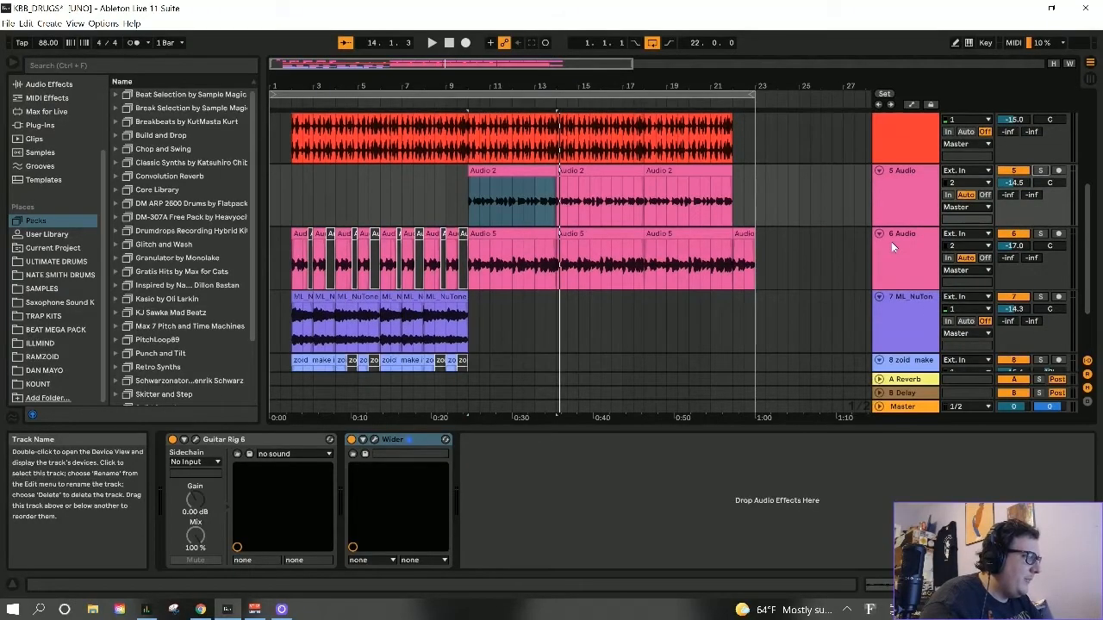
{"action": "left_click", "coordinate": [891, 242]}
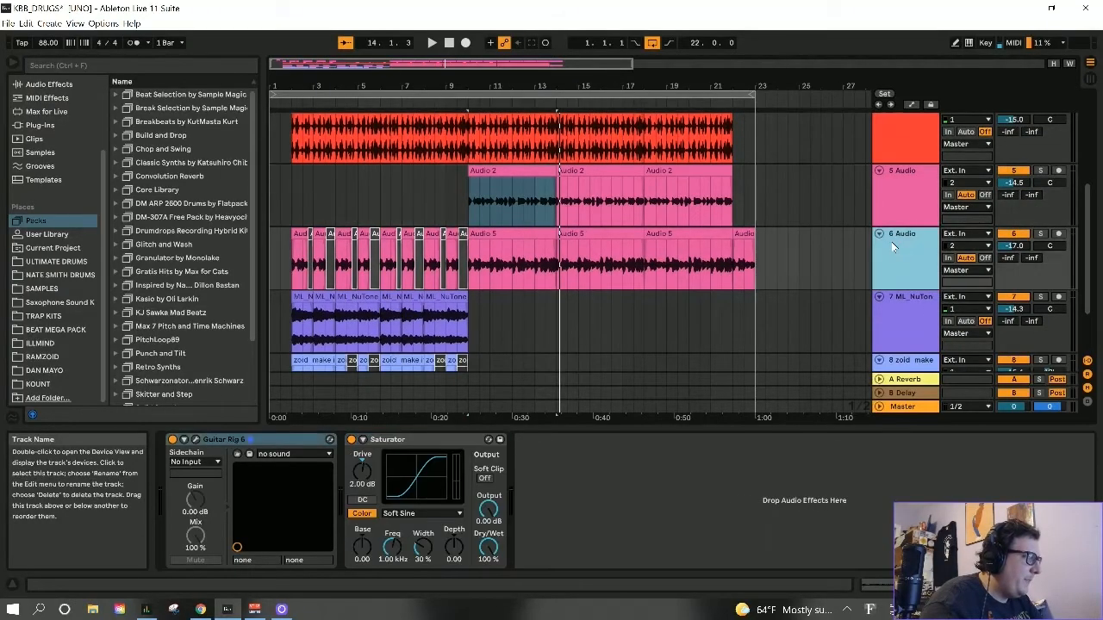
{"action": "left_click", "coordinate": [304, 236]}
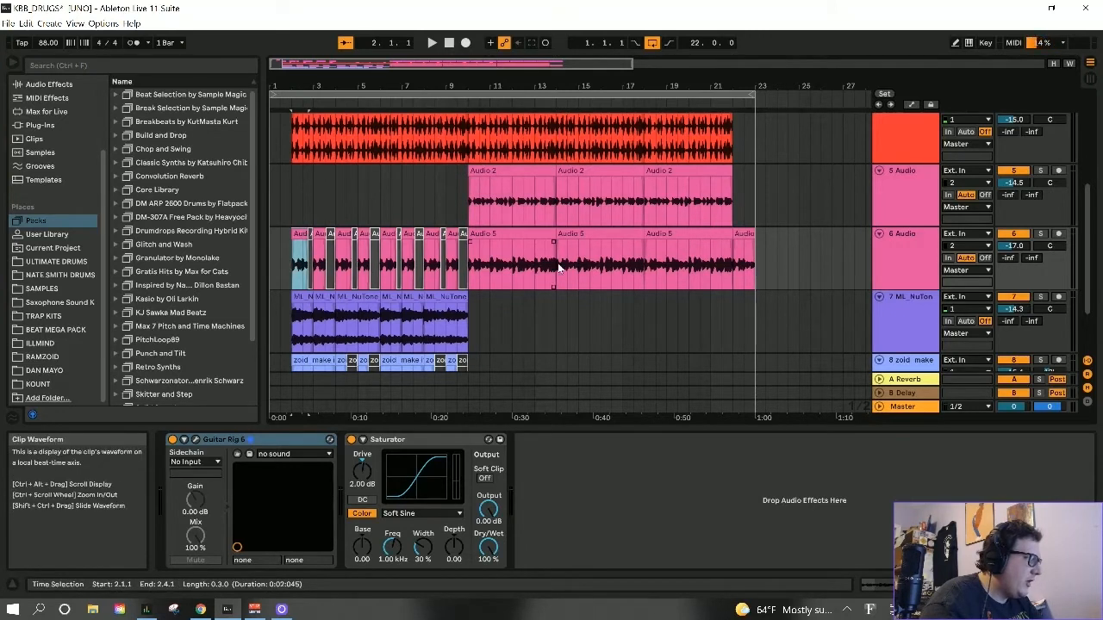
{"action": "left_click", "coordinate": [509, 239]}
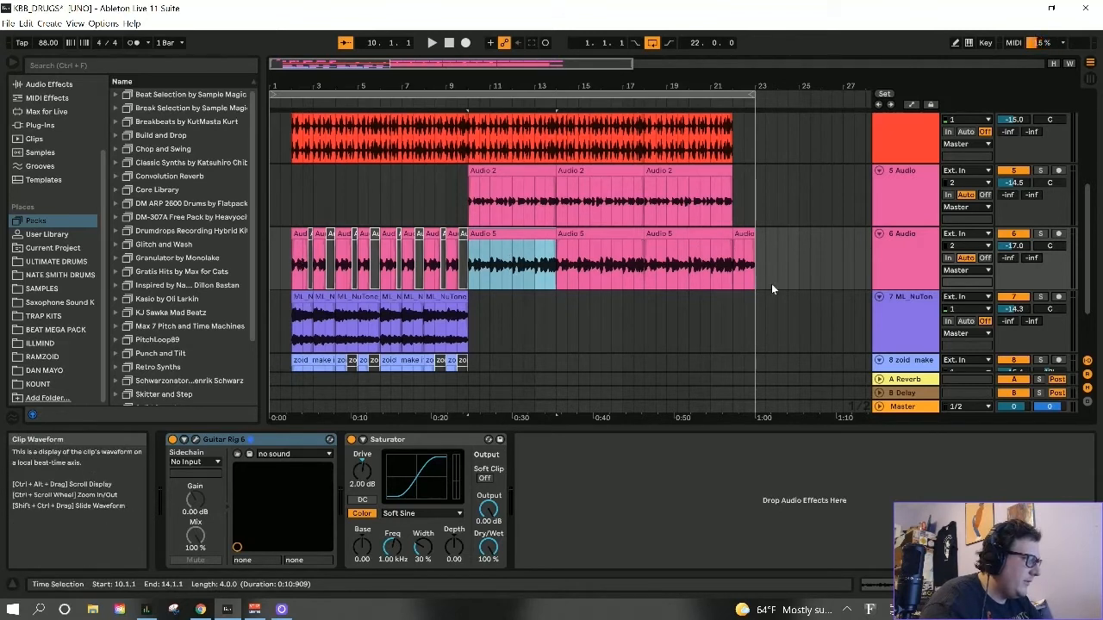
{"action": "left_click", "coordinate": [195, 440]}
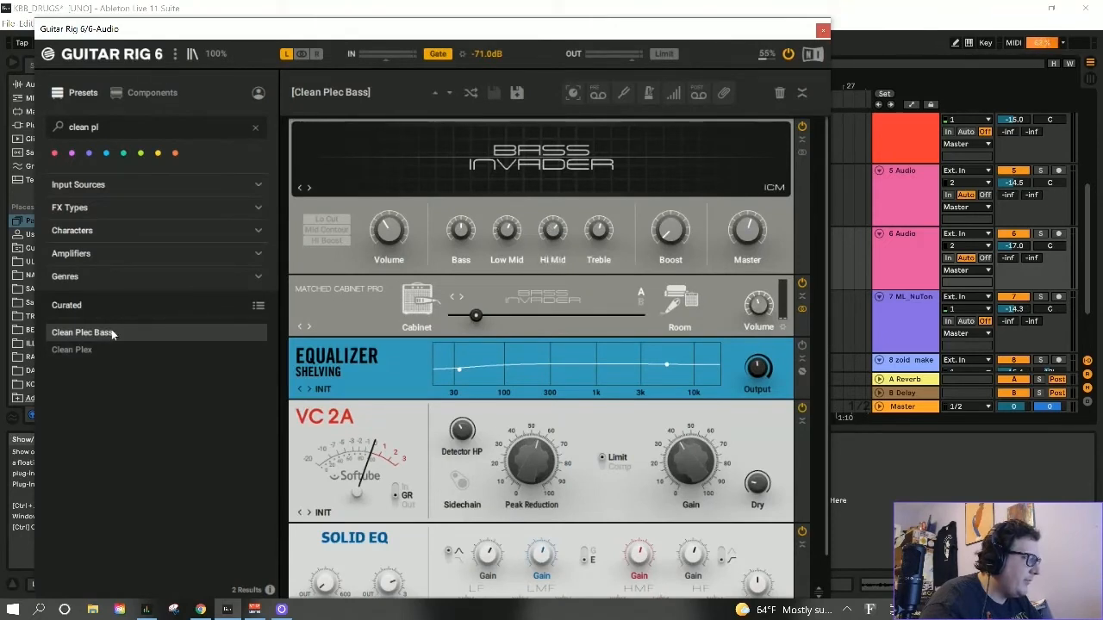
{"action": "left_click", "coordinate": [824, 33]}
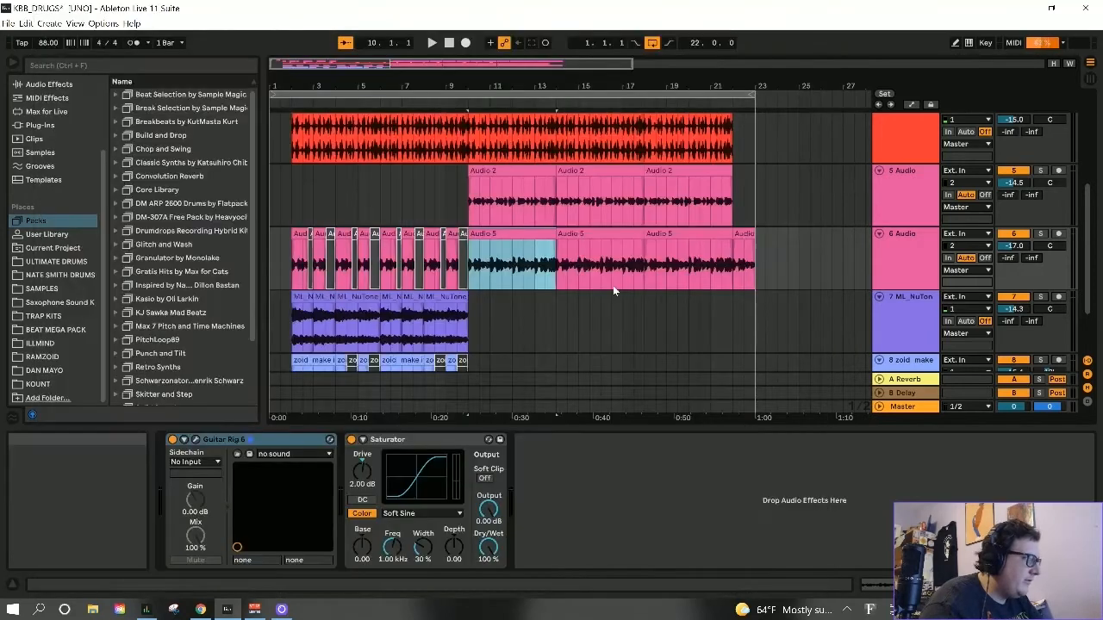
{"action": "left_click", "coordinate": [387, 440]}
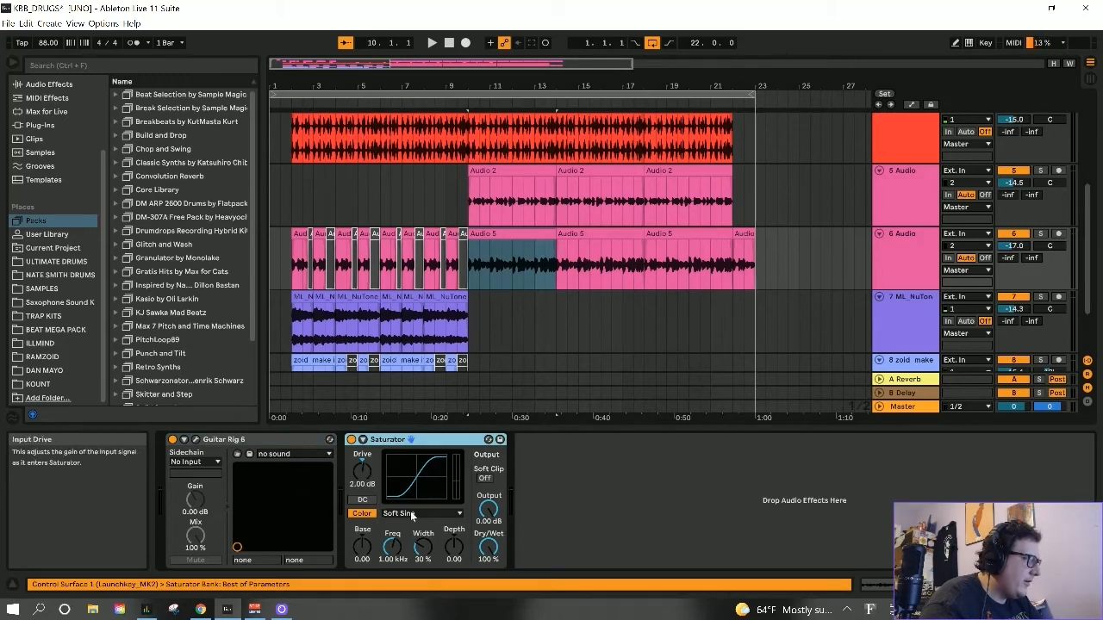
- Solo track 6 and audition it from the Audio 5 clip at bar 10, ending by taking the track out of solo
{"action": "left_click", "coordinate": [526, 234]}
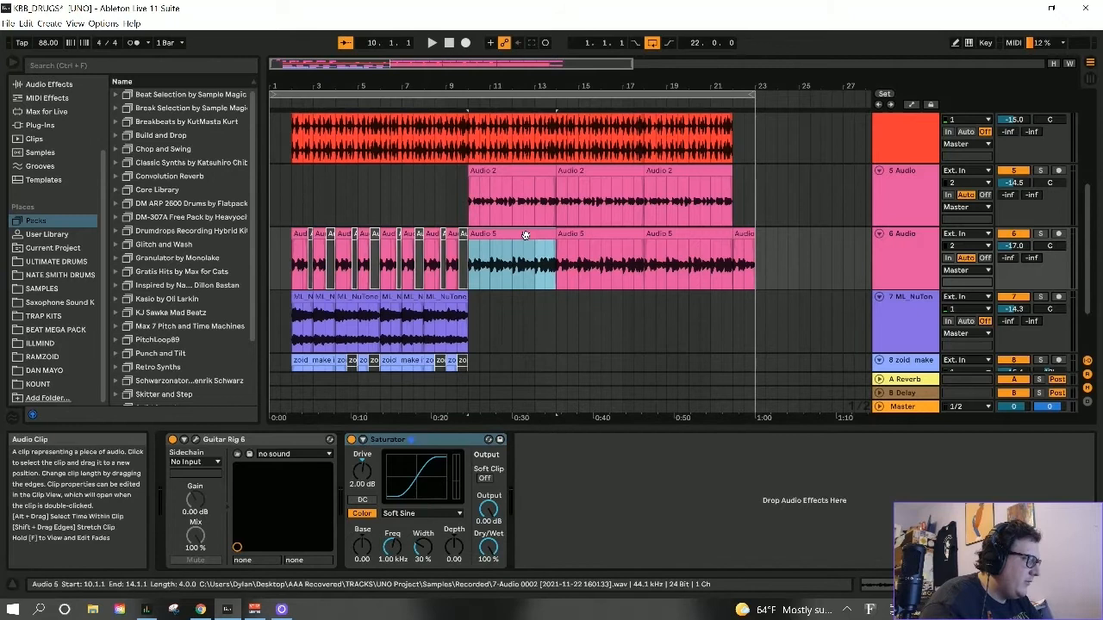
{"action": "left_click", "coordinate": [1042, 235]}
{"action": "left_click", "coordinate": [1042, 235]}
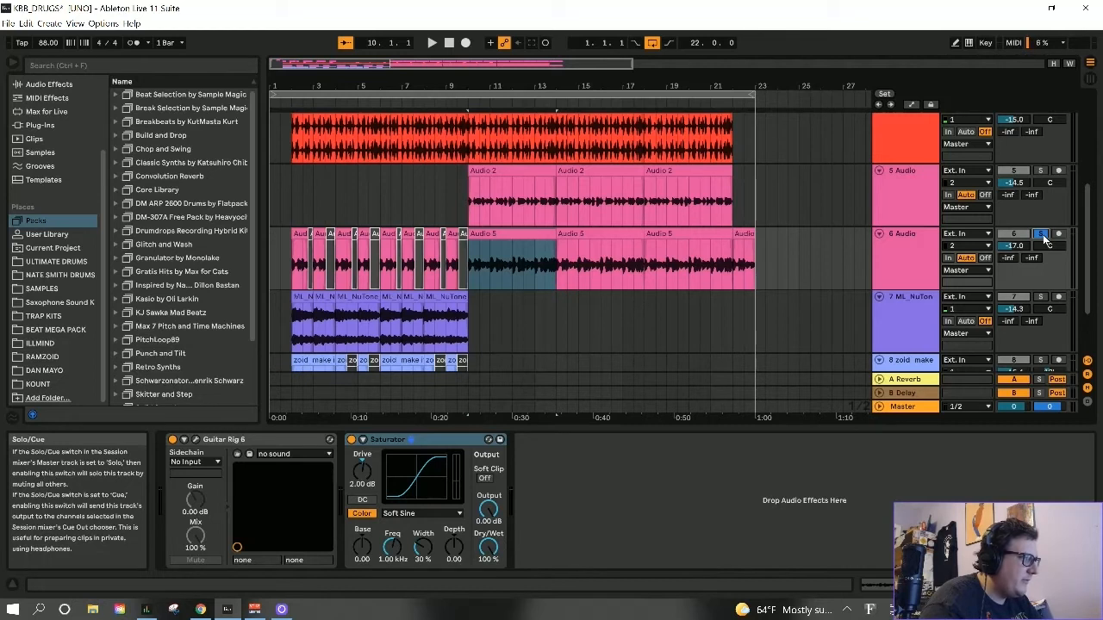
{"action": "key", "text": "space"}
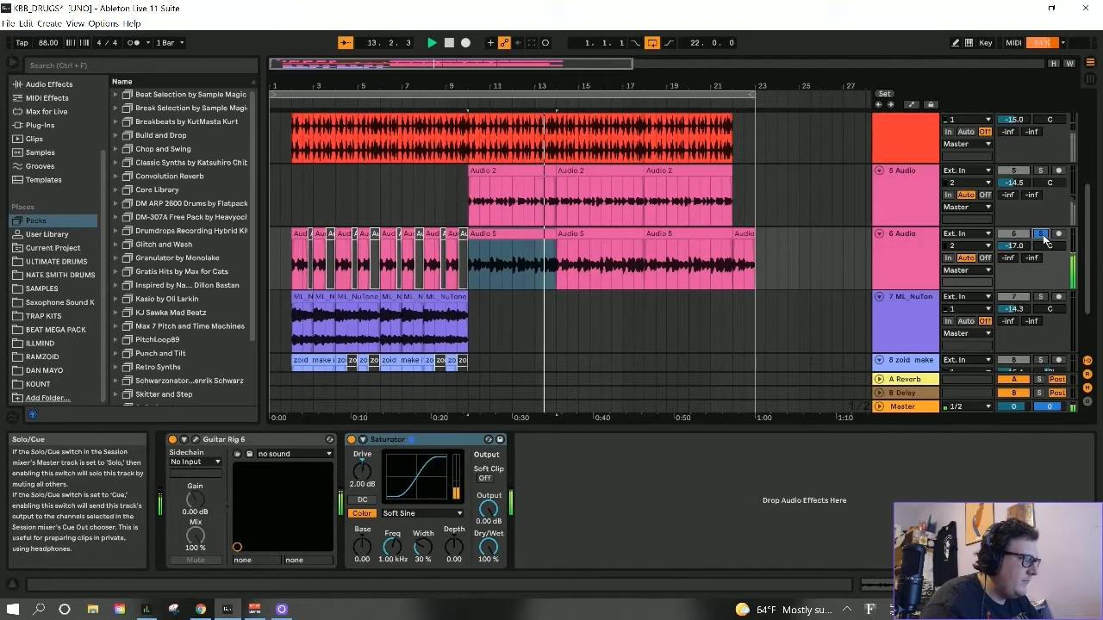
{"action": "left_click", "coordinate": [1041, 234]}
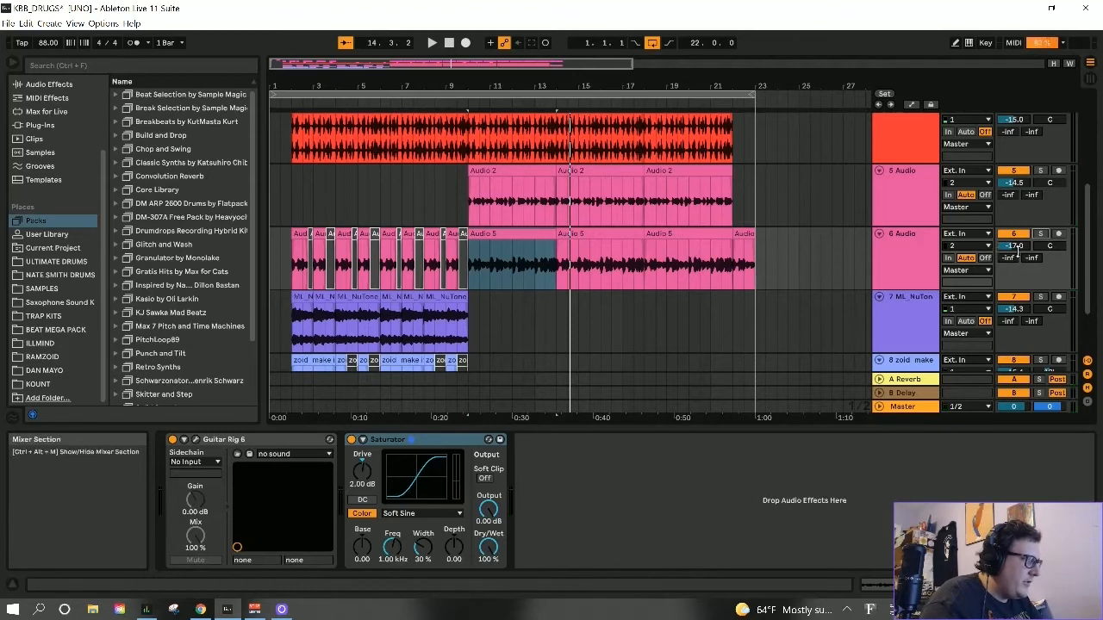
- Select track 7 and show the clip properties of its first ML_NuTone clip at bar 2
{"action": "scroll", "coordinate": [439, 251], "scroll_direction": "down", "scroll_amount": 3}
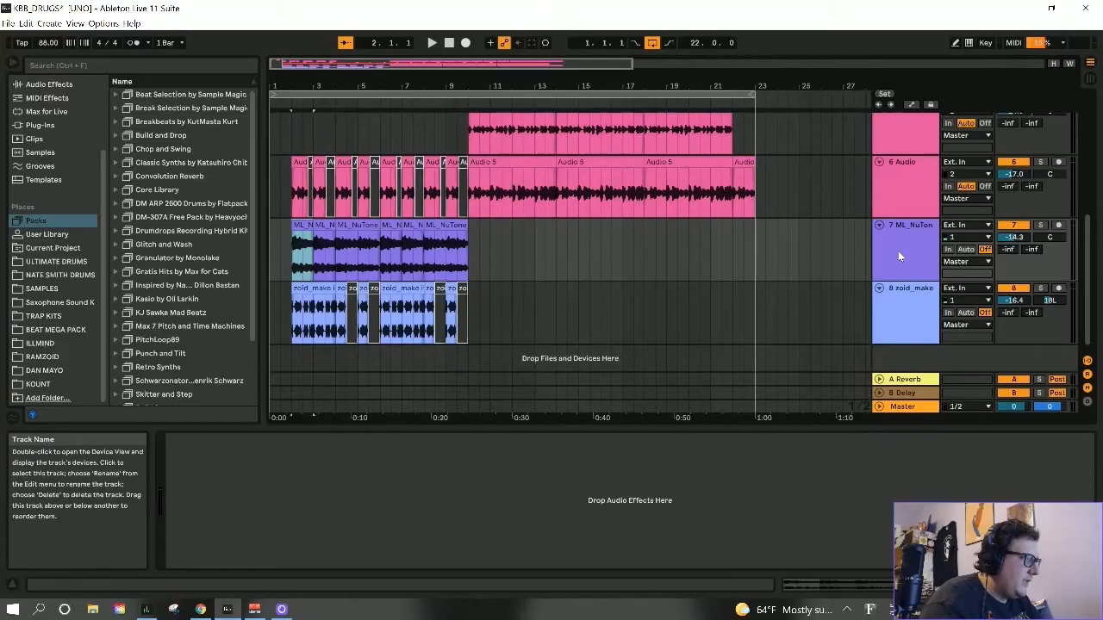
{"action": "left_click", "coordinate": [898, 250]}
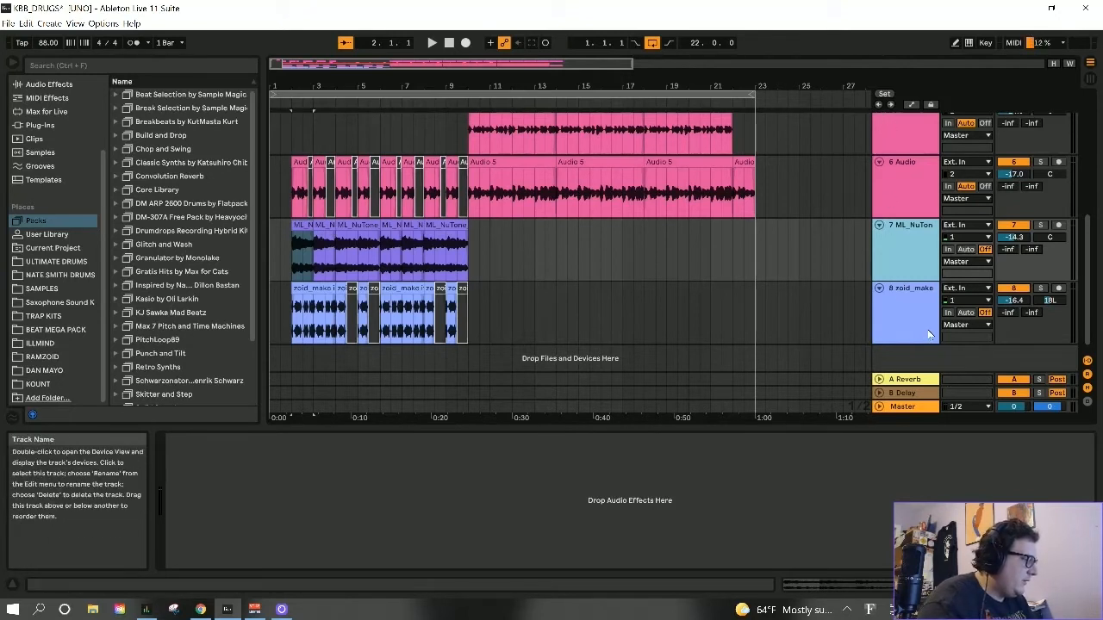
{"action": "key", "text": "shift+Tab"}
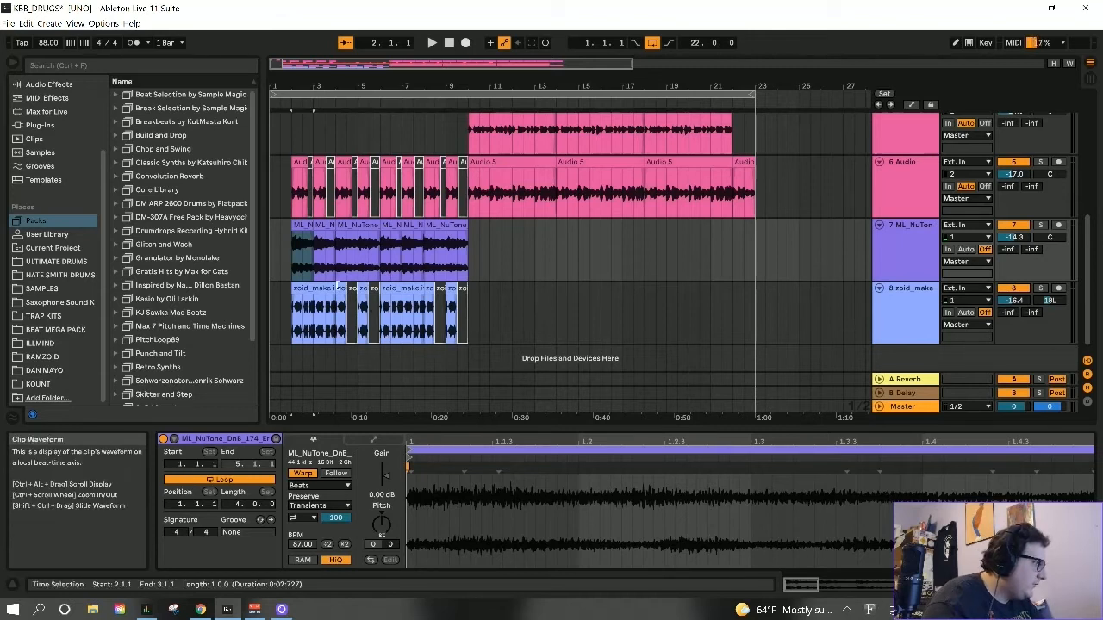
{"action": "left_click", "coordinate": [304, 228]}
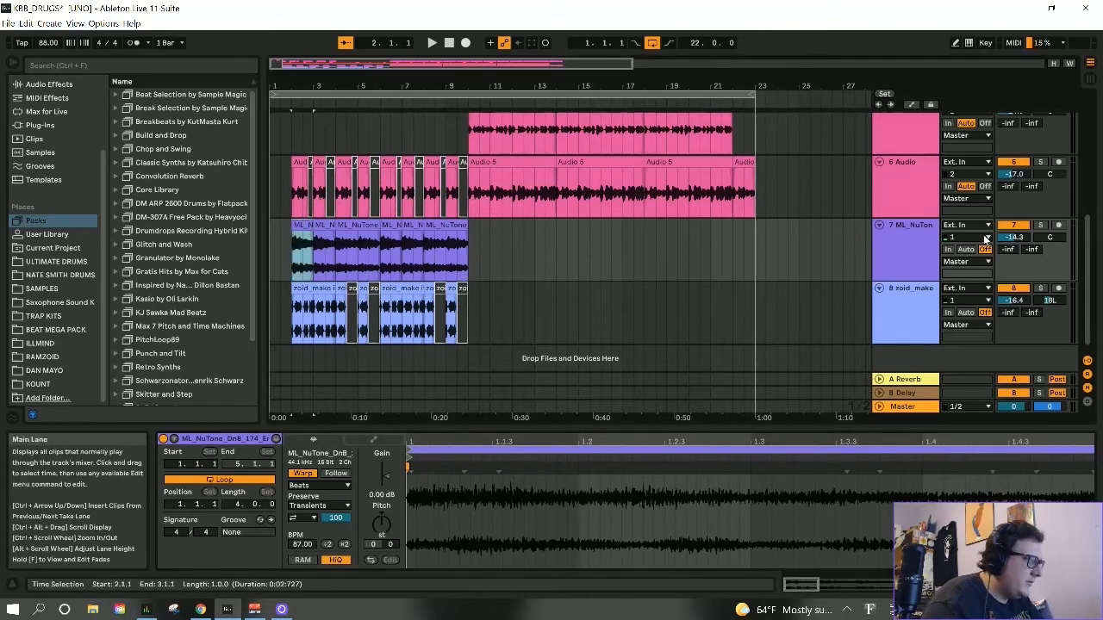
- Solo track 7, audition it from its first ML_NuTone clip at bar 2, and switch from the clip properties to the device view
{"action": "left_click", "coordinate": [1042, 226]}
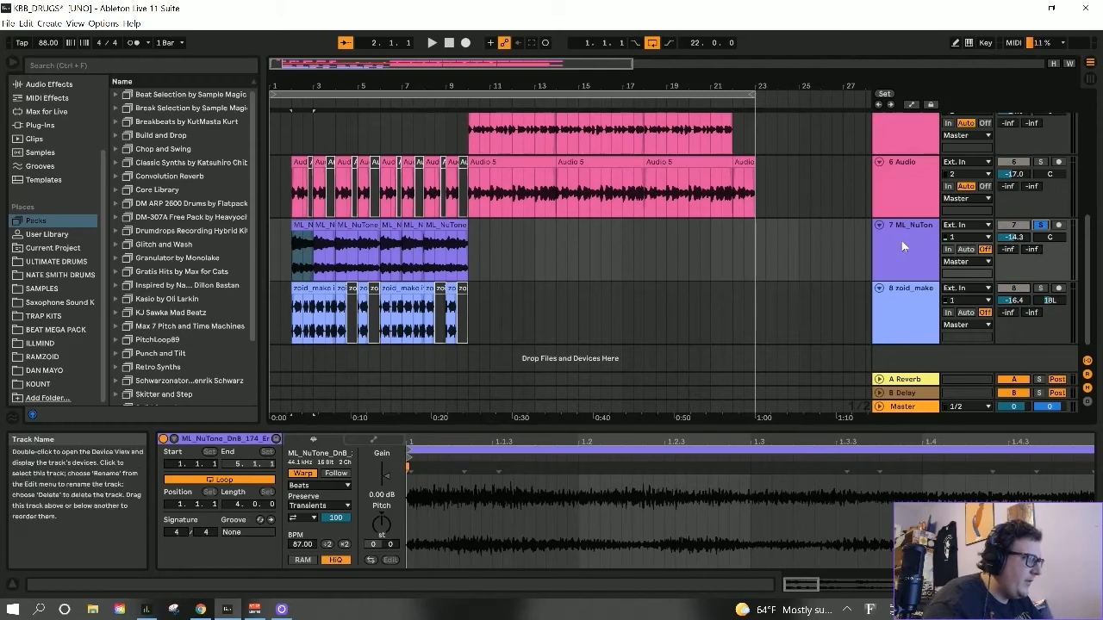
{"action": "key", "text": "space"}
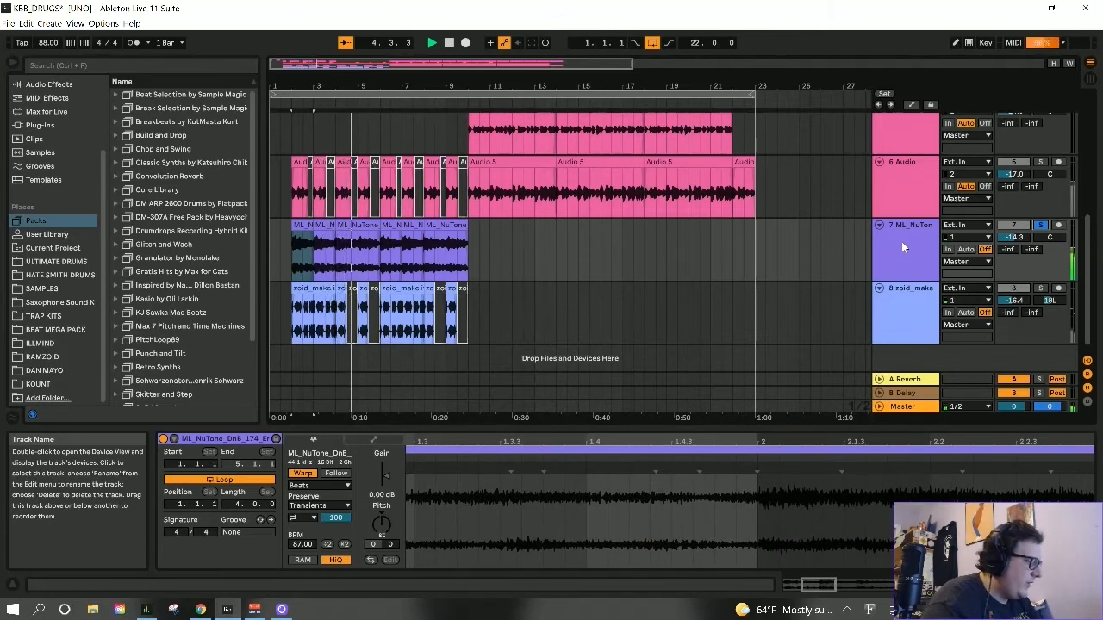
{"action": "key", "text": "shift+Tab"}
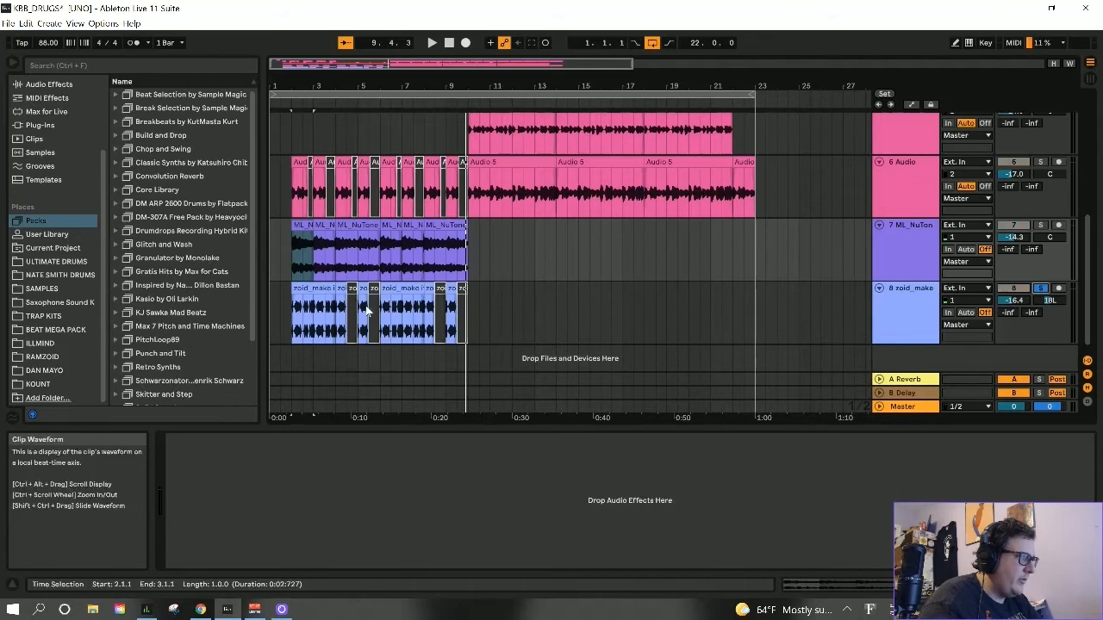
- Select the first zoid_make clip at bar 2 on track 8 and audition the soloed track, ending by taking it out of solo
{"action": "left_click", "coordinate": [302, 287]}
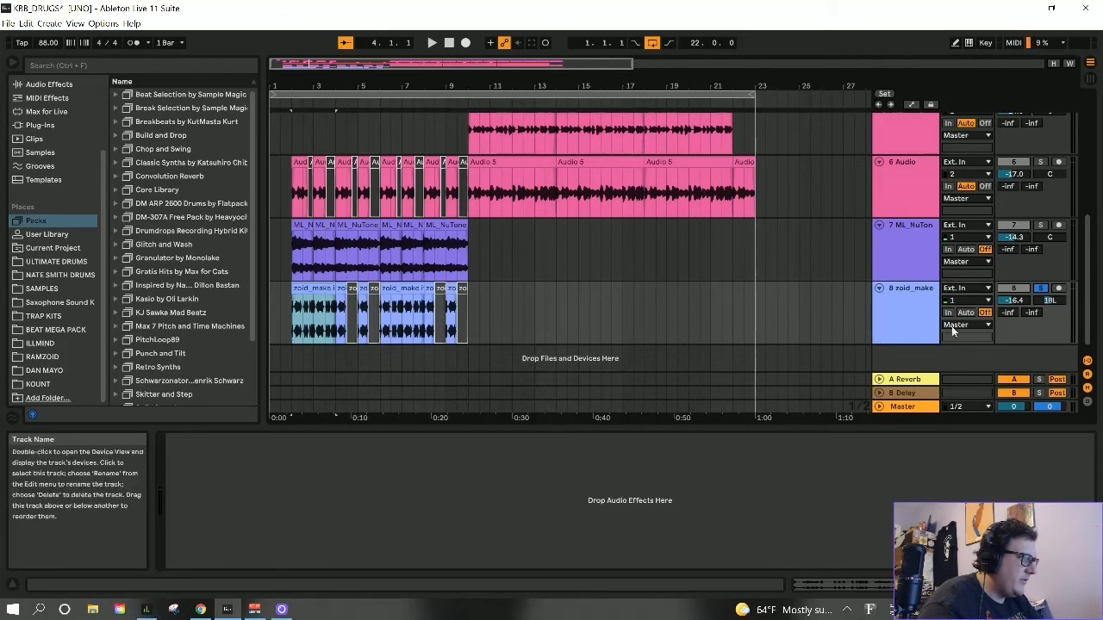
{"action": "key", "text": "space"}
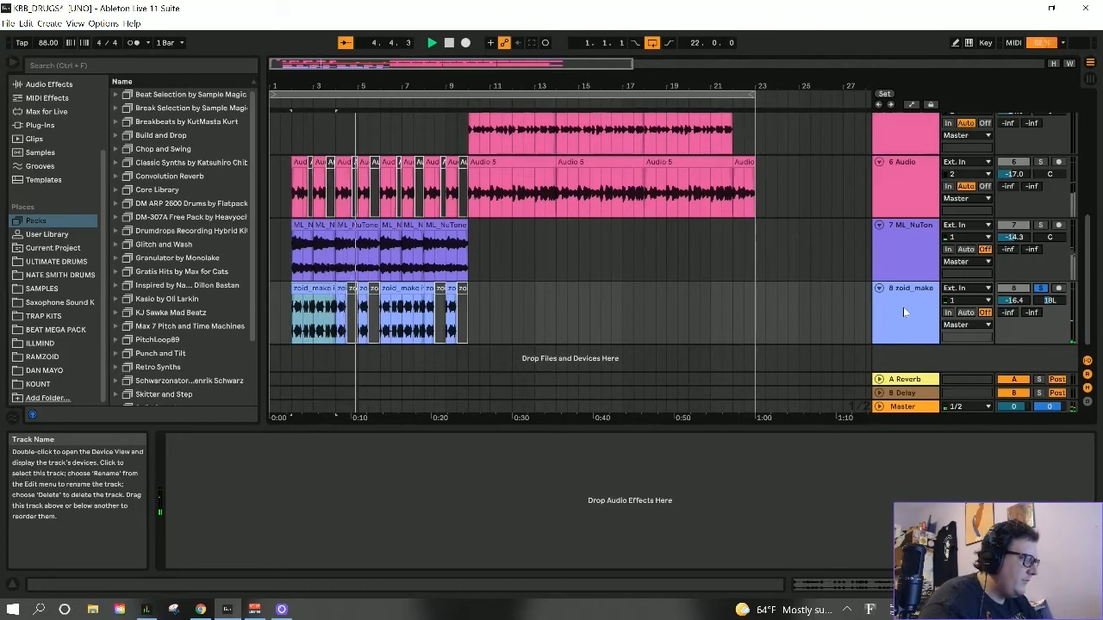
{"action": "left_click", "coordinate": [1041, 290]}
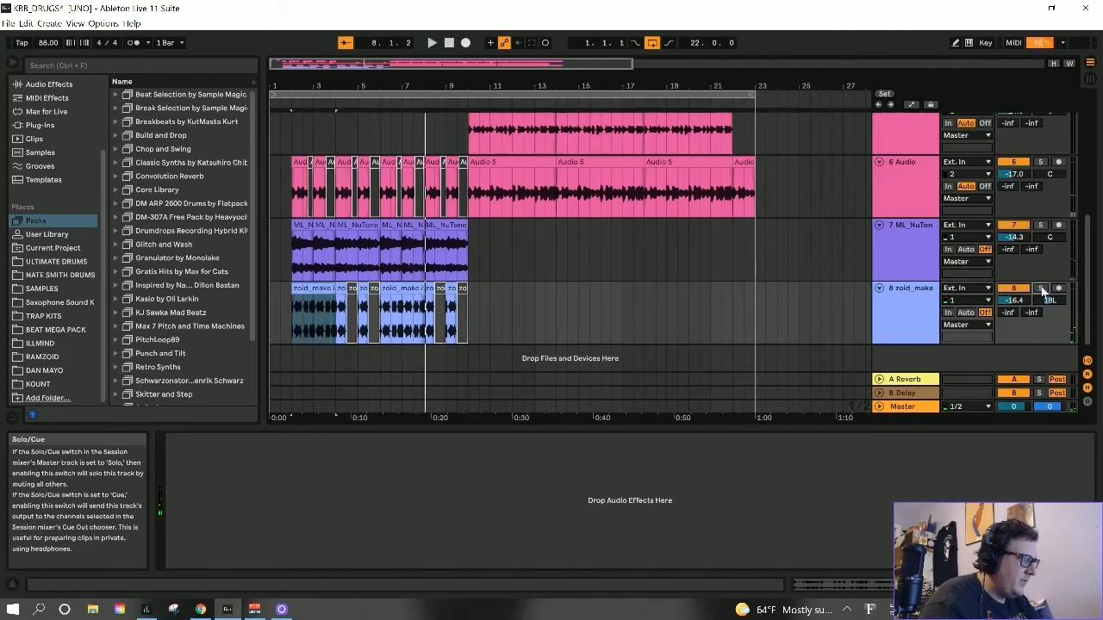
- Select track 8 and return the stopped song position to the start of the arrangement at 1.1.1
{"action": "left_click", "coordinate": [905, 305]}
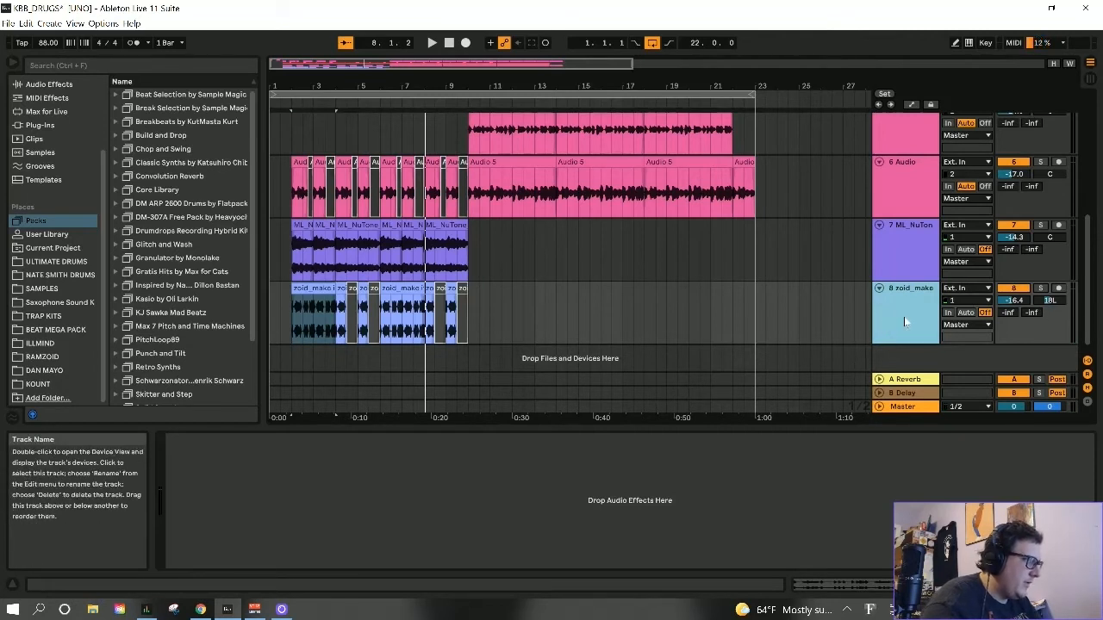
{"action": "scroll", "coordinate": [905, 321], "scroll_direction": "up", "scroll_amount": 1}
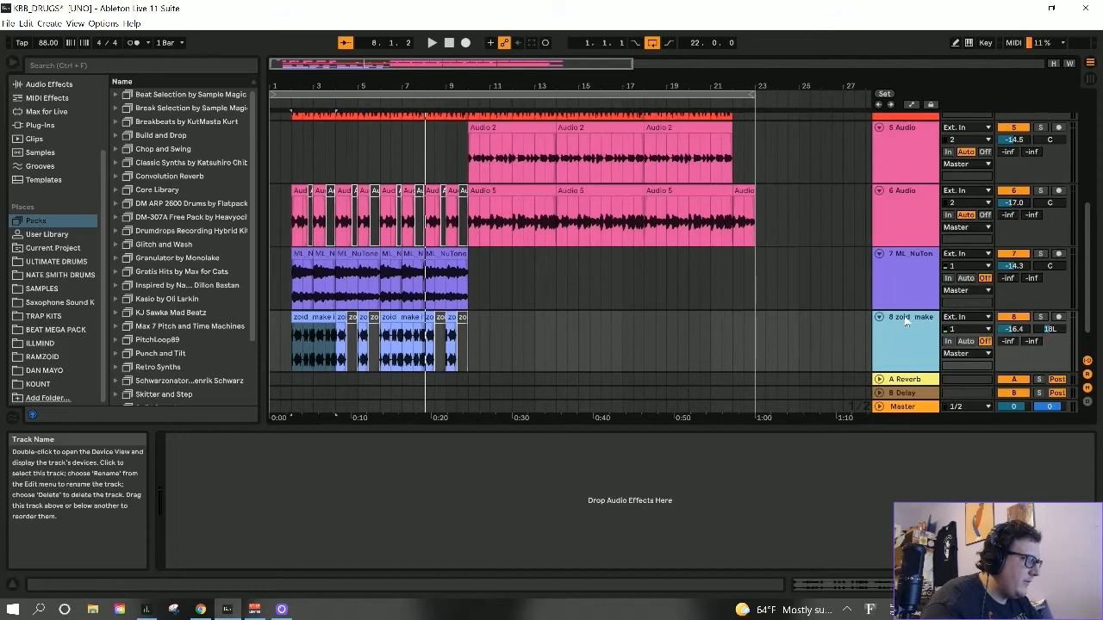
{"action": "scroll", "coordinate": [906, 322], "scroll_direction": "up", "scroll_amount": 8}
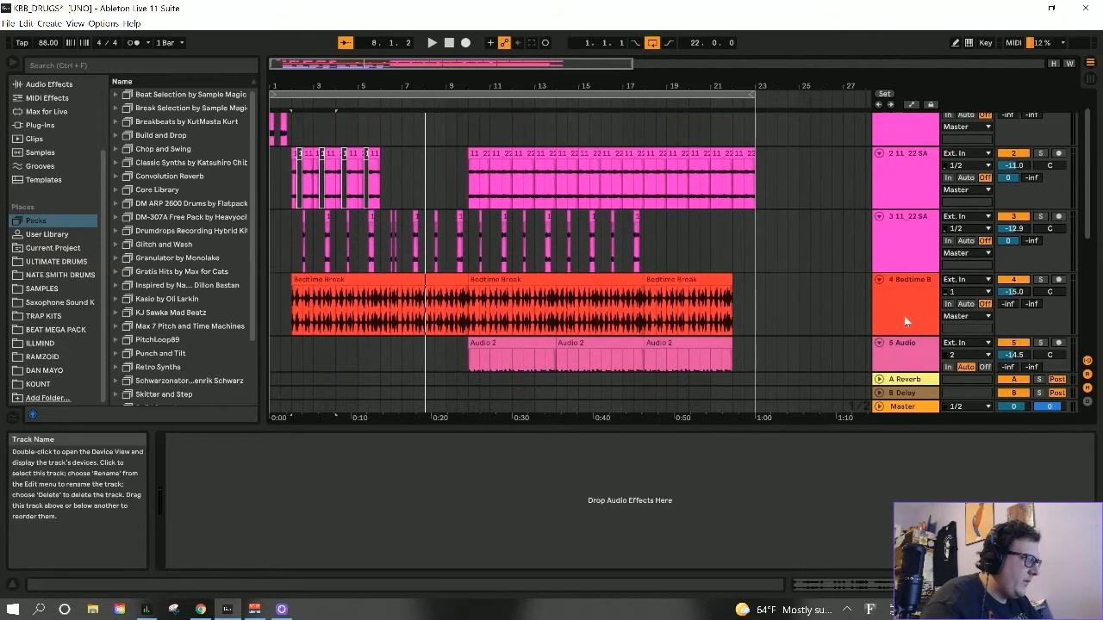
{"action": "scroll", "coordinate": [905, 322], "scroll_direction": "up", "scroll_amount": 1}
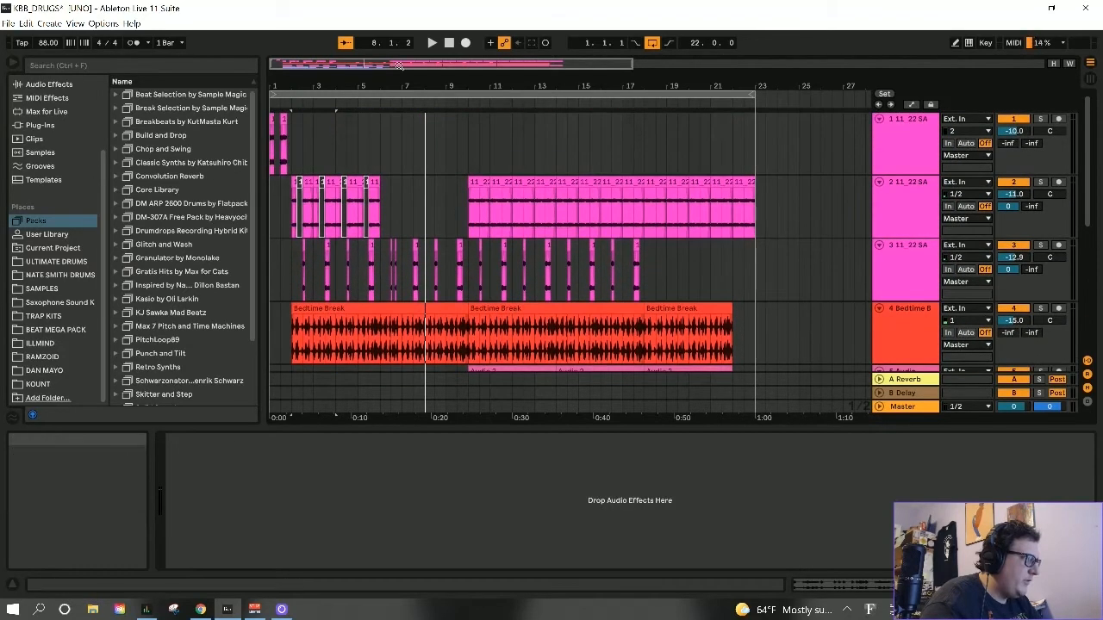
{"action": "left_click", "coordinate": [452, 45]}
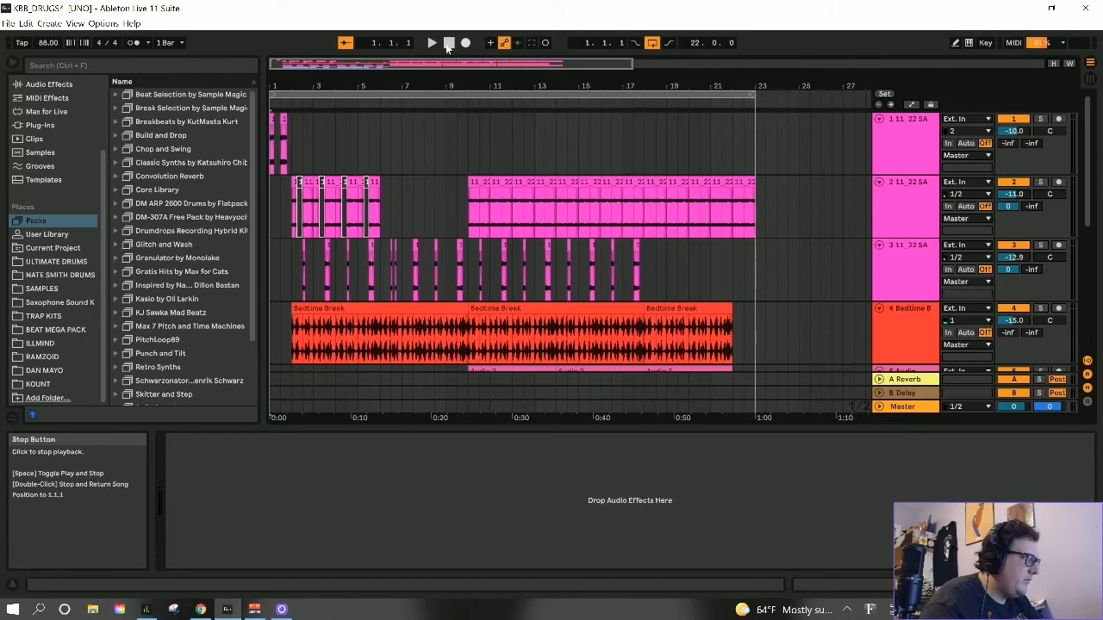